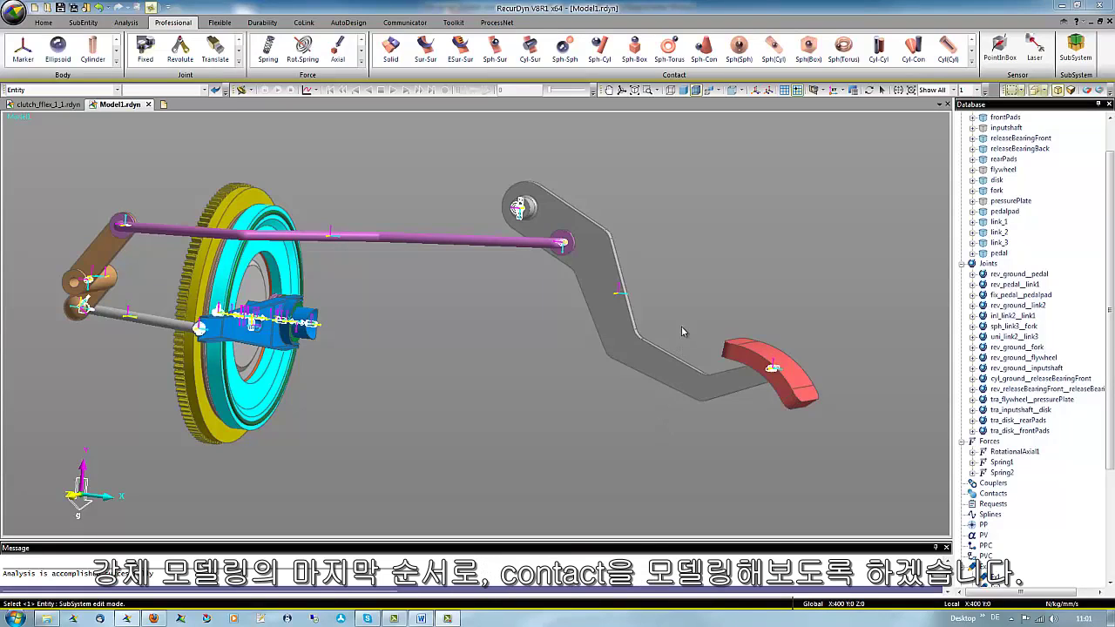
# Step: View the clutch from the back, zoomed in and slightly rotated on the release bearing and fork
pyautogui.click(741, 90)
pyautogui.click(765, 117)
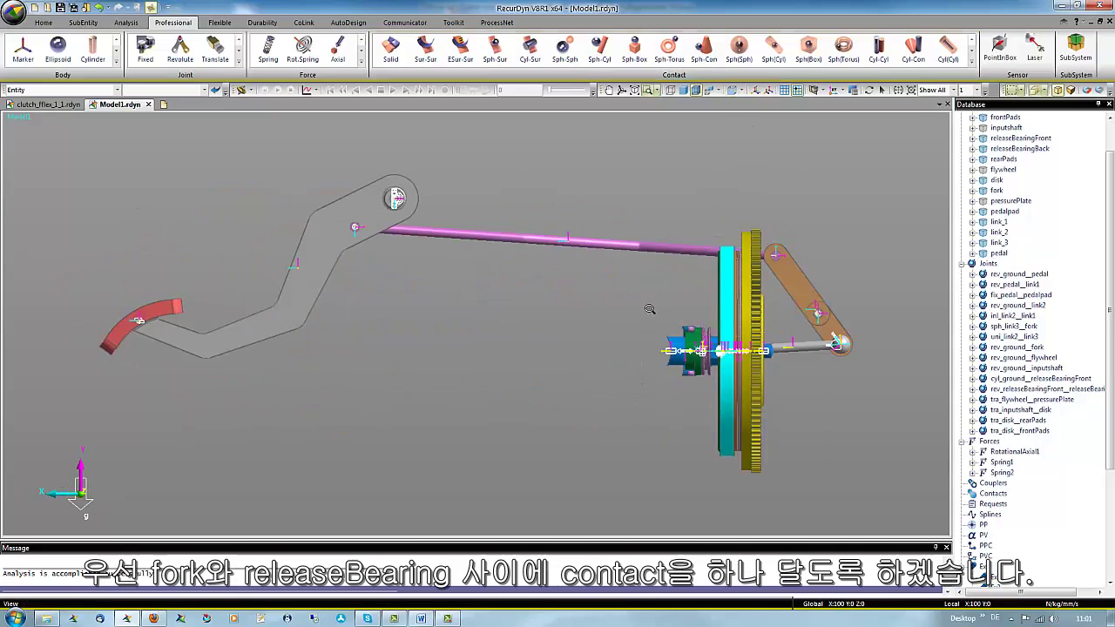
pyautogui.moveTo(648, 310); pyautogui.dragTo(726, 396)
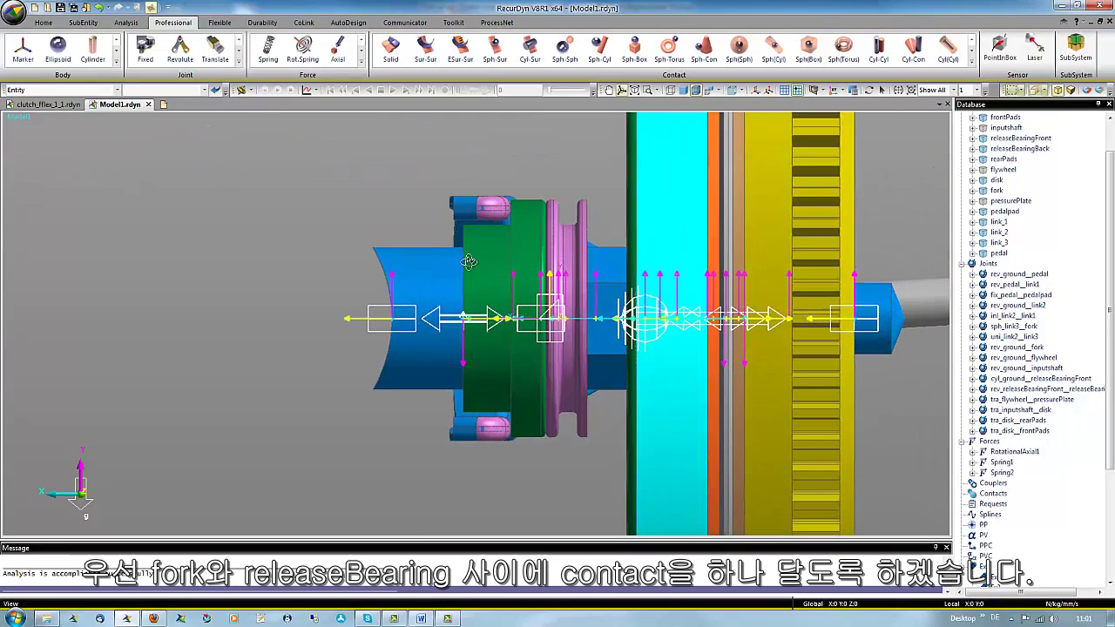
pyautogui.moveTo(469, 262); pyautogui.dragTo(497, 256, button='middle')
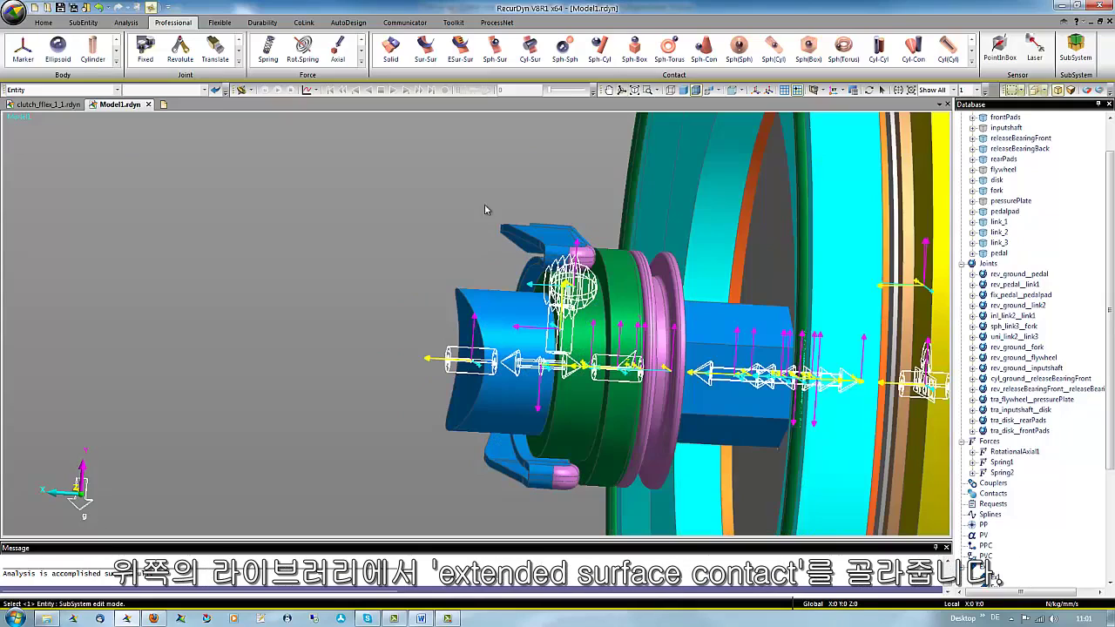
# Step: Create ExtendedSurfaceToSurface1 using the Surface, Surface method, from the fork end faces to the releaseBearing front face
pyautogui.click(461, 50)
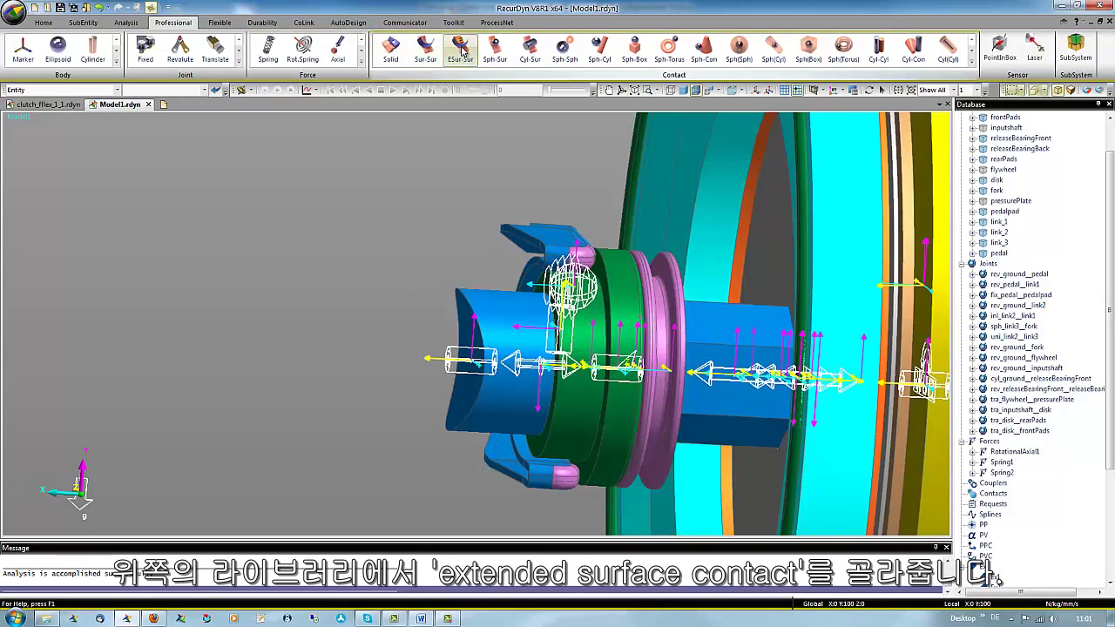
pyautogui.click(116, 90)
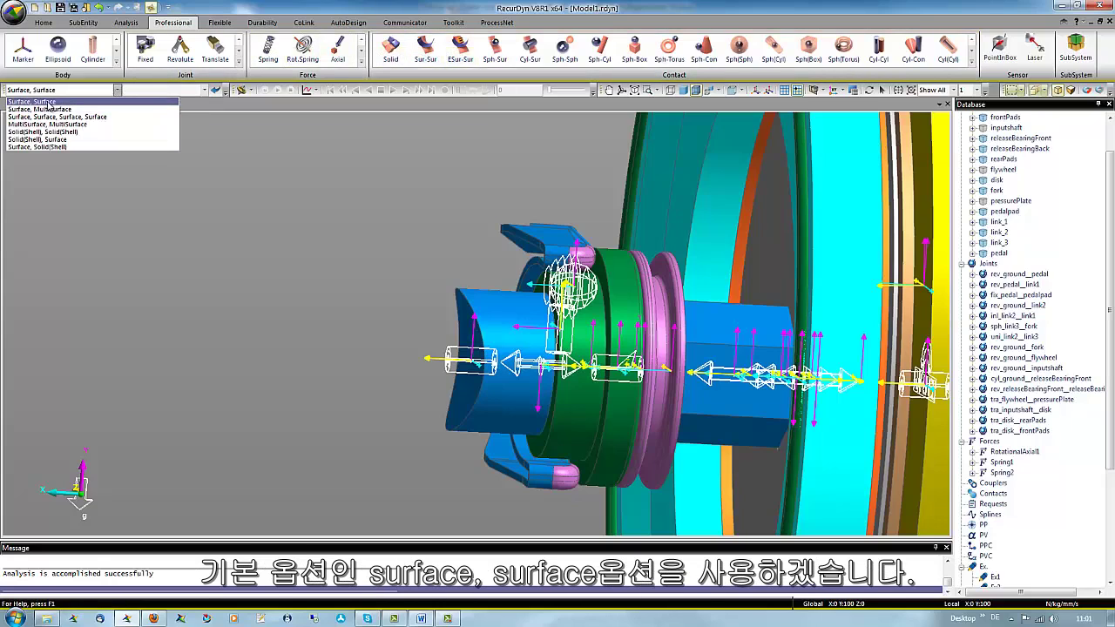
pyautogui.click(43, 102)
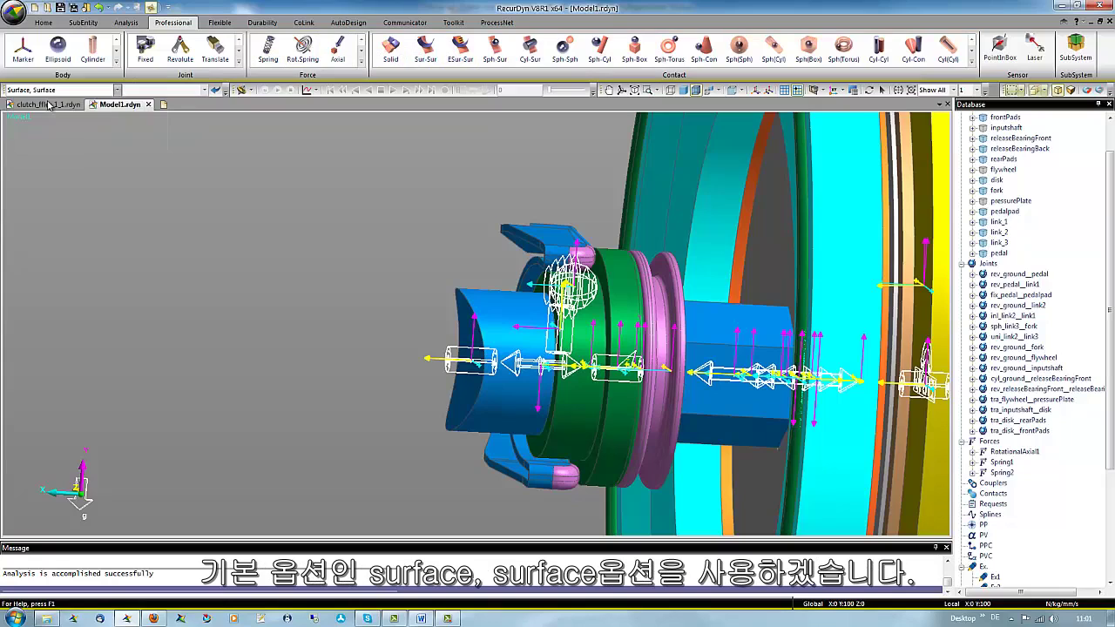
pyautogui.click(589, 259)
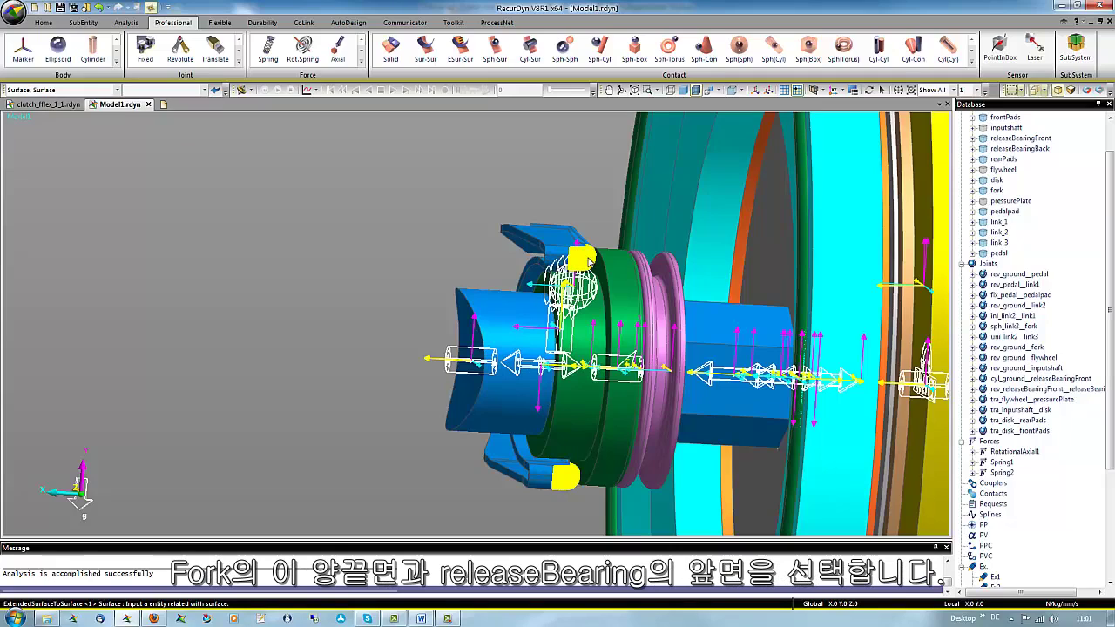
pyautogui.click(589, 260)
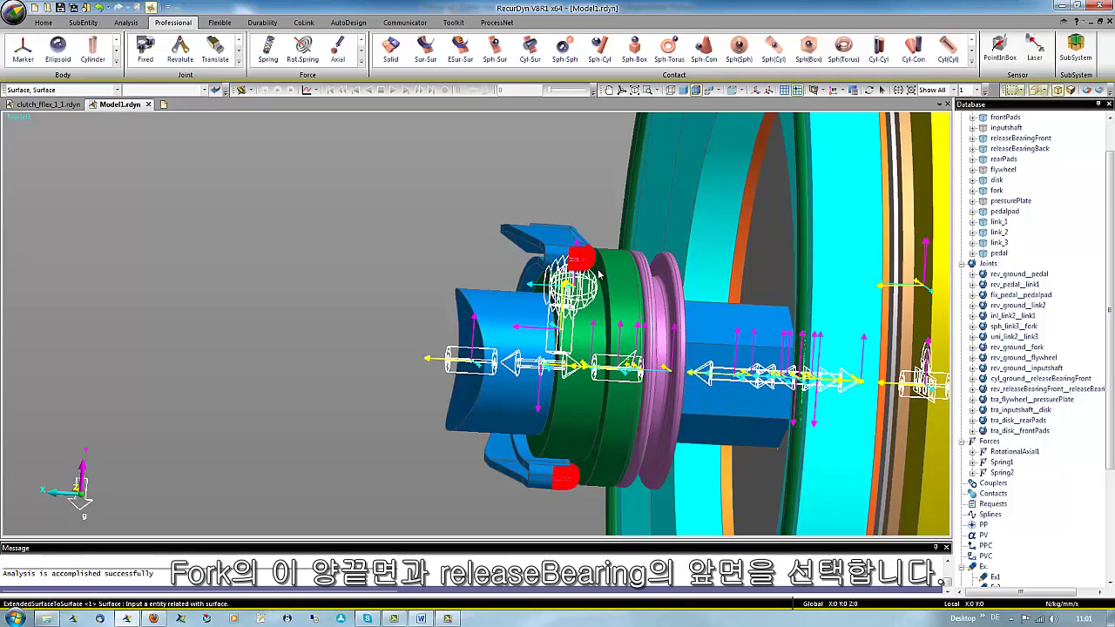
pyautogui.click(602, 281)
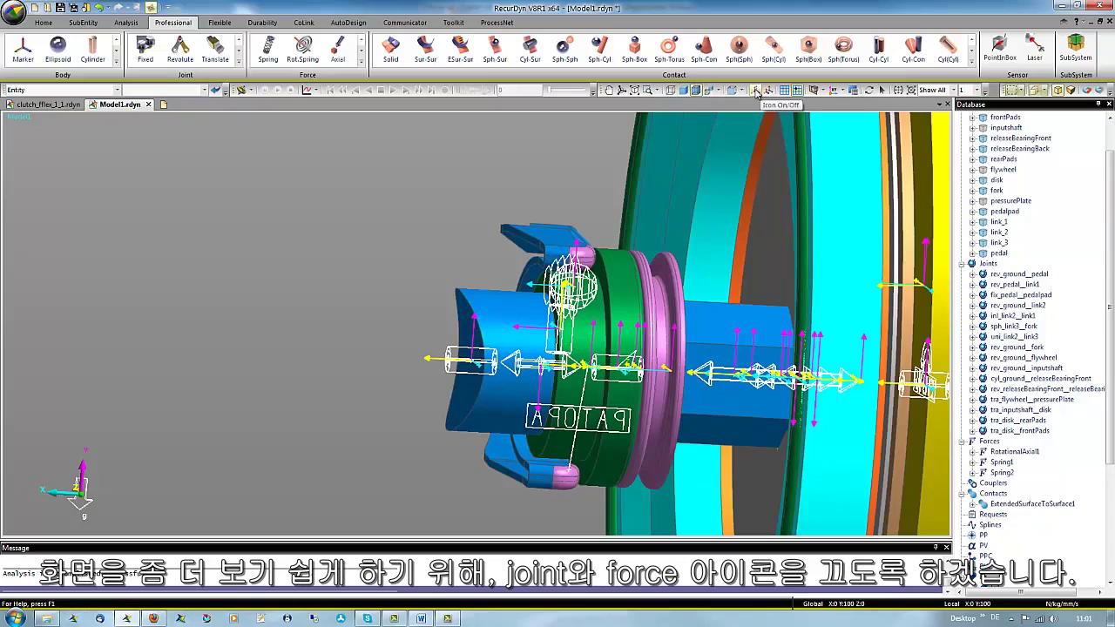
# Step: Turn off the Joint and Force icons in the icon visibility settings
pyautogui.click(756, 90)
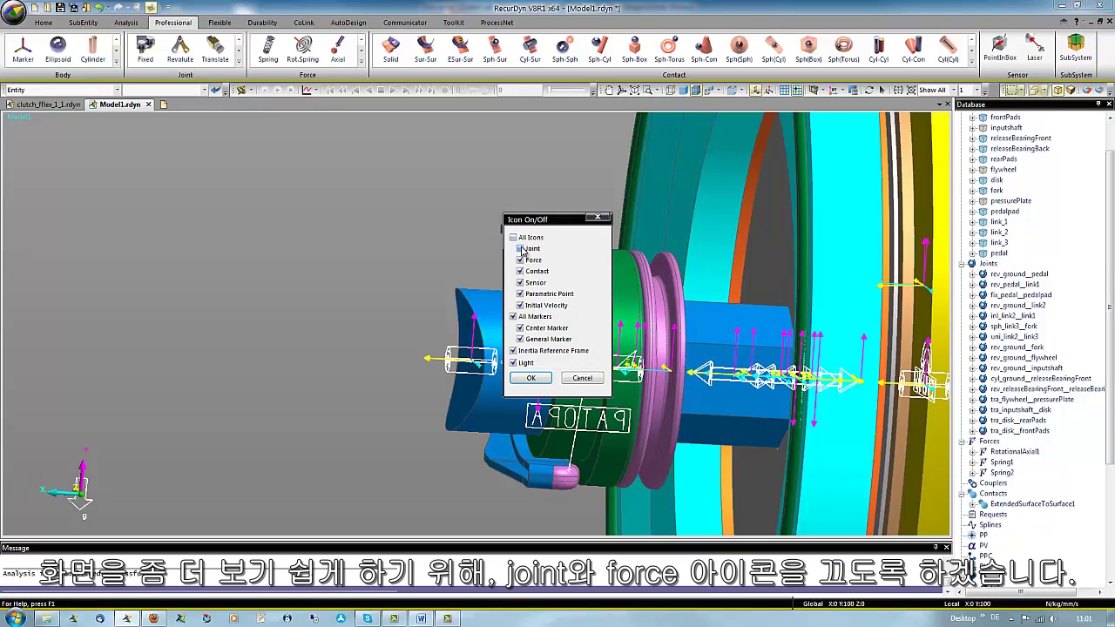
pyautogui.click(521, 249)
pyautogui.click(520, 260)
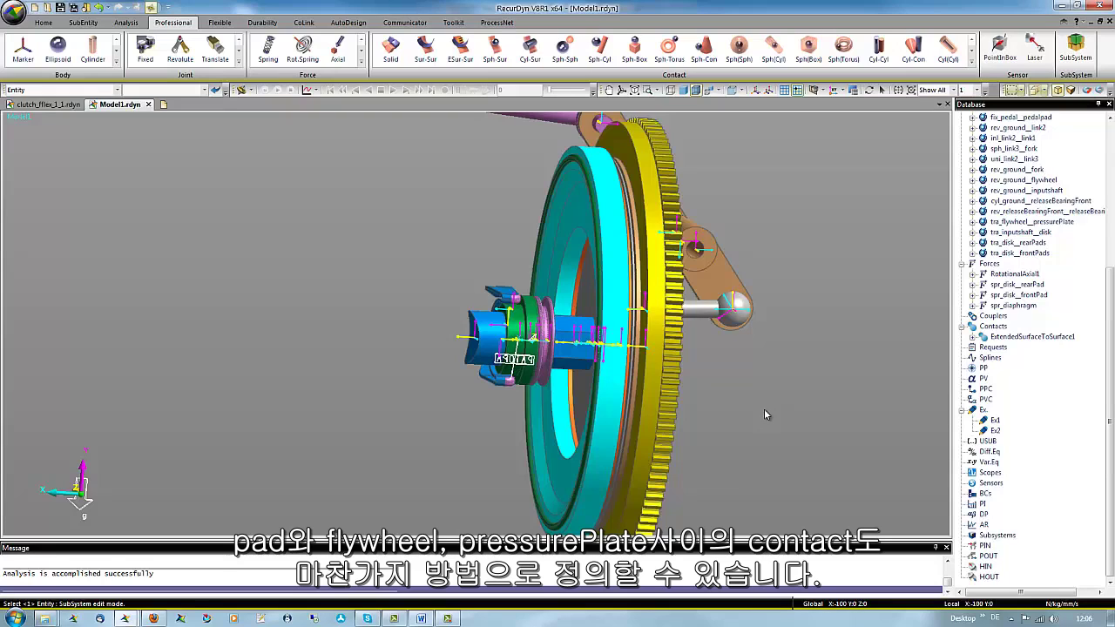
pyautogui.scroll(-2, 764, 414)
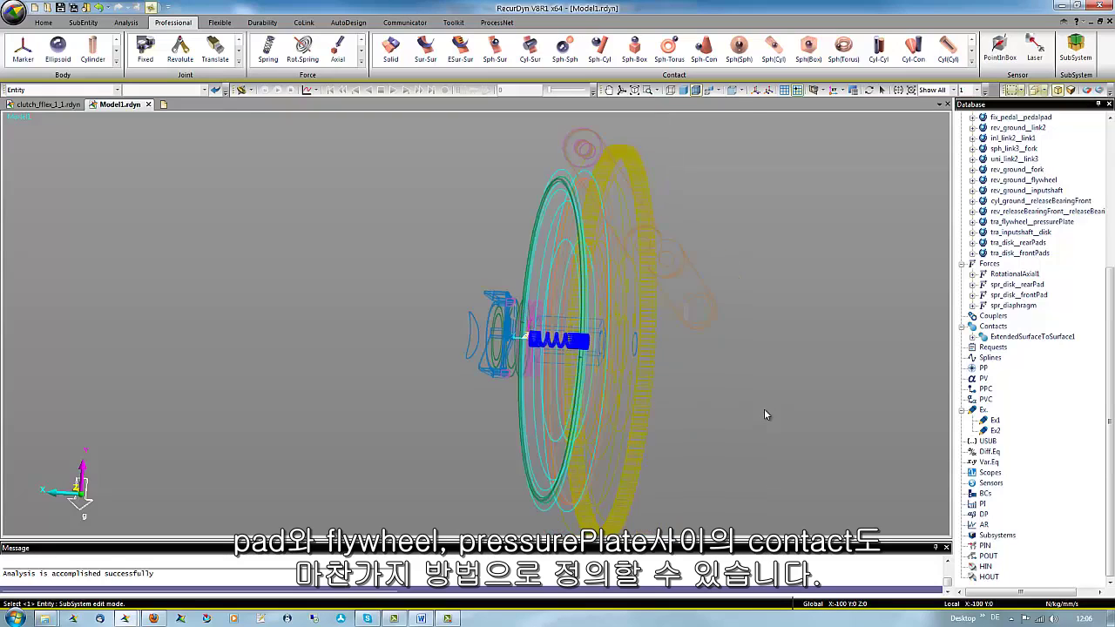
# Step: Switch to Each Render and display the flywheel and pressurePlate as wireframes
pyautogui.click(708, 92)
pyautogui.scroll(7, 1112, 318)
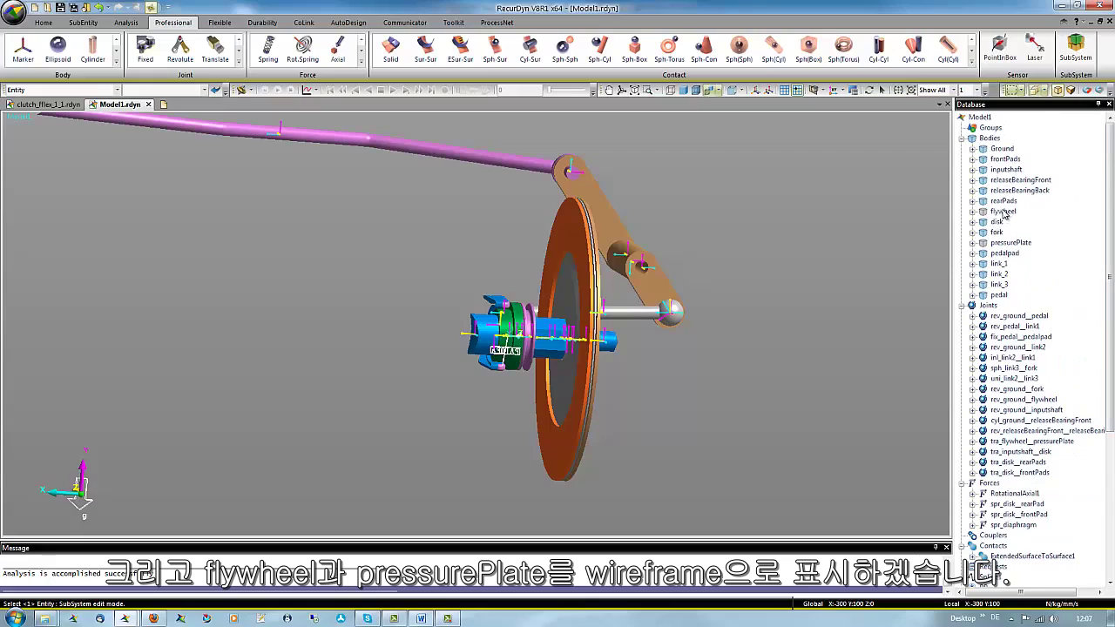
pyautogui.rightClick(1002, 212)
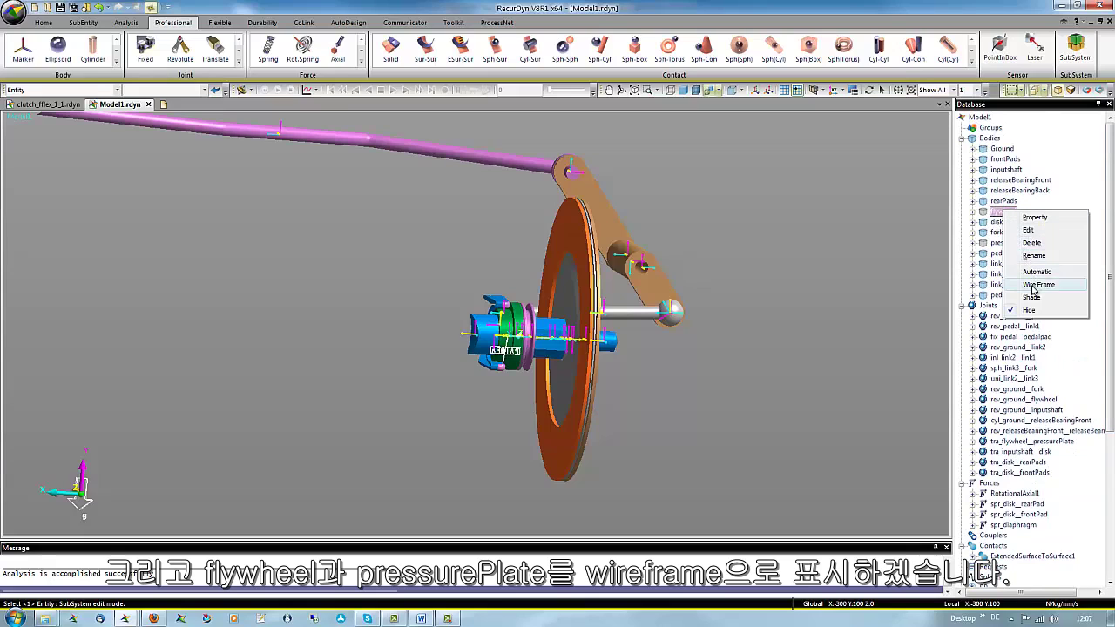
pyautogui.click(1033, 288)
pyautogui.rightClick(1009, 244)
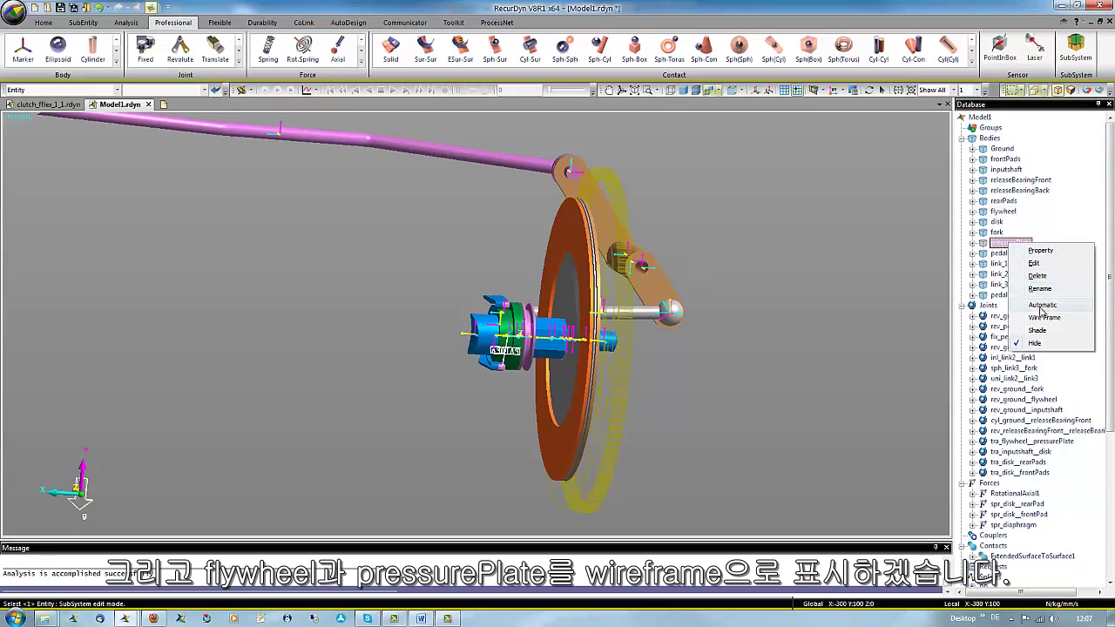
pyautogui.click(1041, 324)
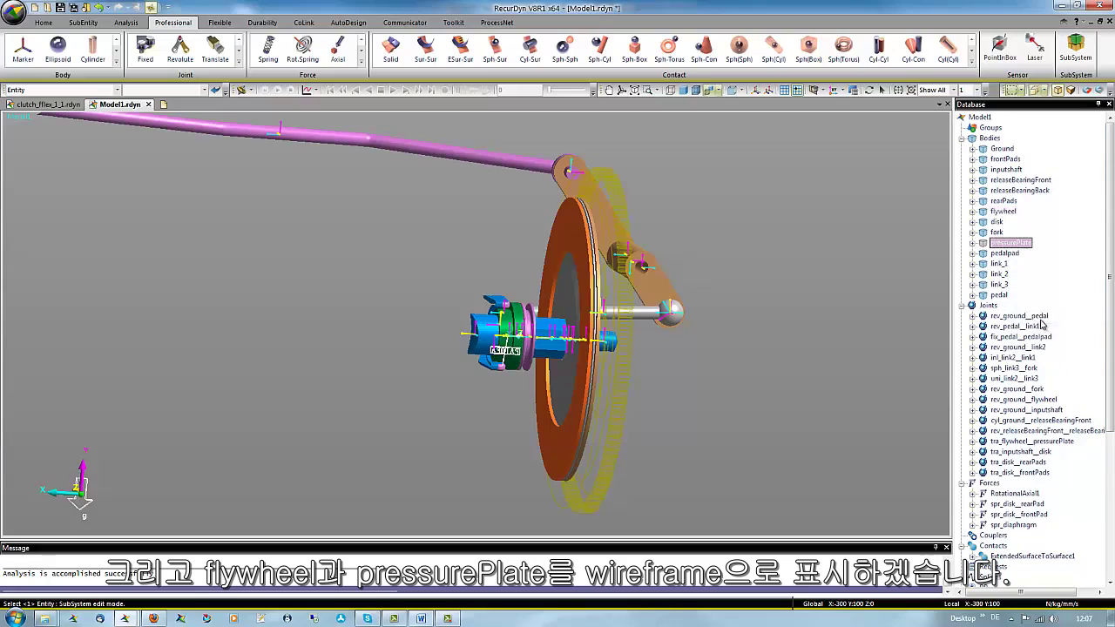
pyautogui.click(722, 362)
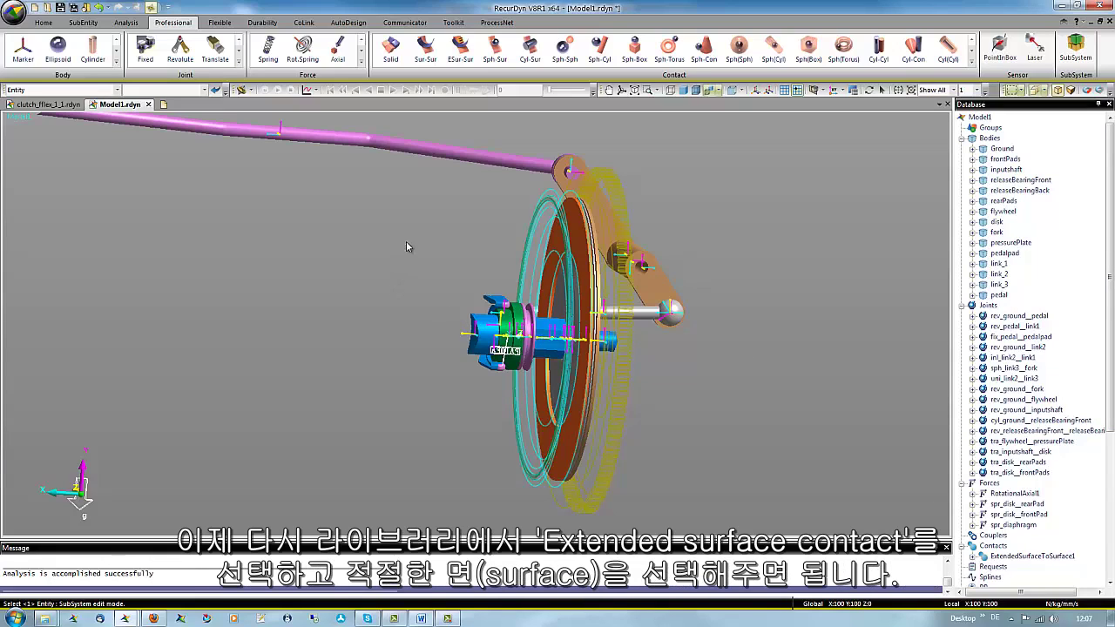
# Step: Create a surface-to-surface contact from frontPads Face1 to the pressurePlate face
pyautogui.click(462, 51)
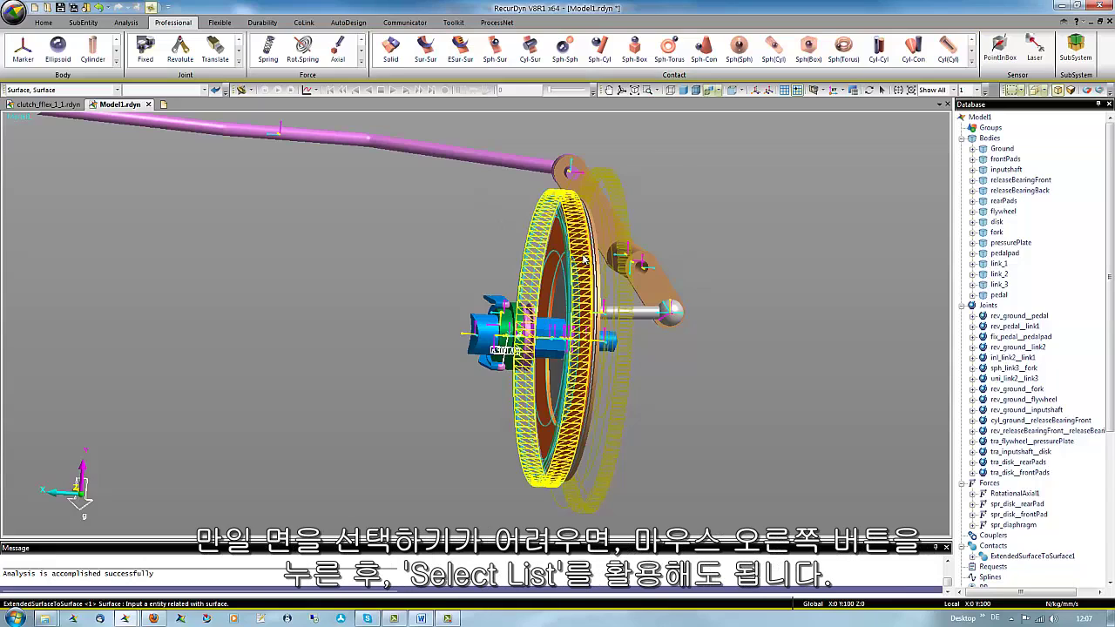
pyautogui.rightClick(585, 259)
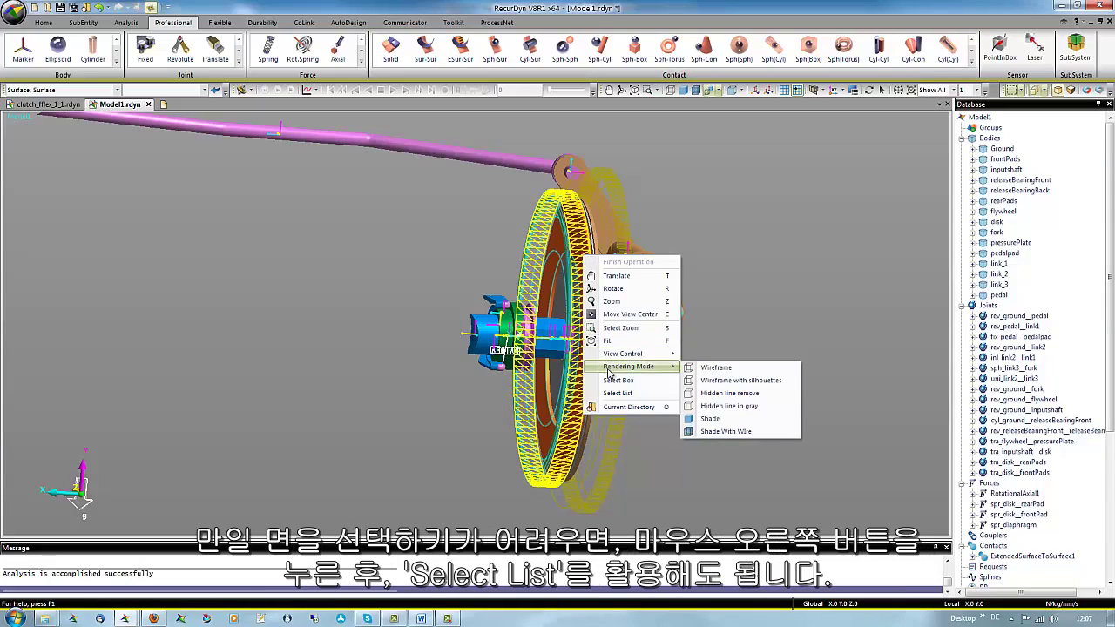
pyautogui.click(617, 394)
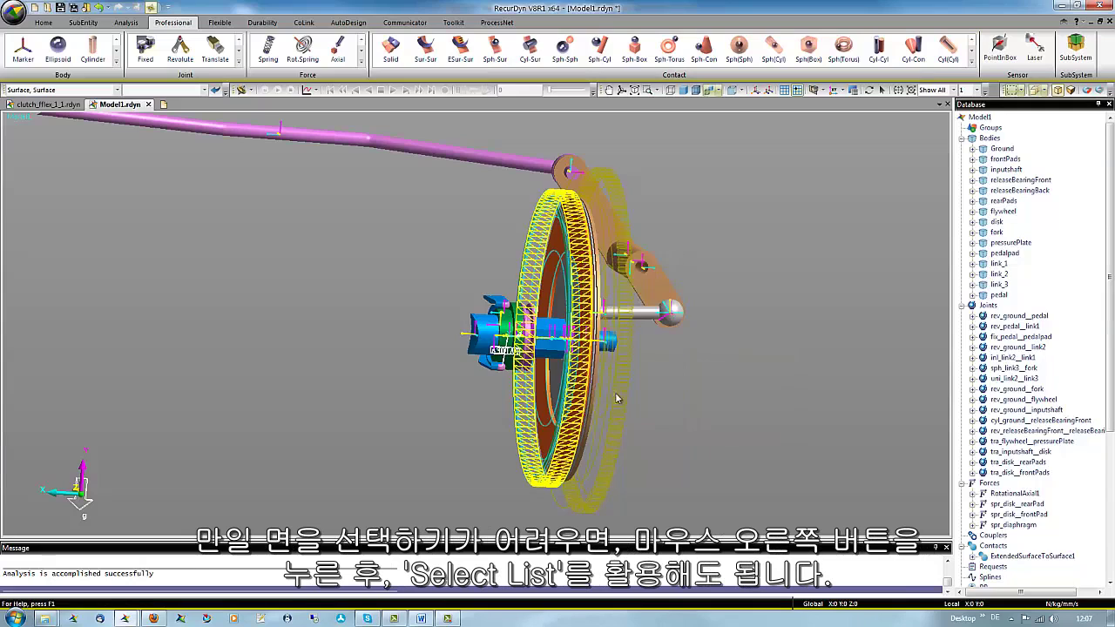
pyautogui.moveTo(601, 204); pyautogui.dragTo(381, 202)
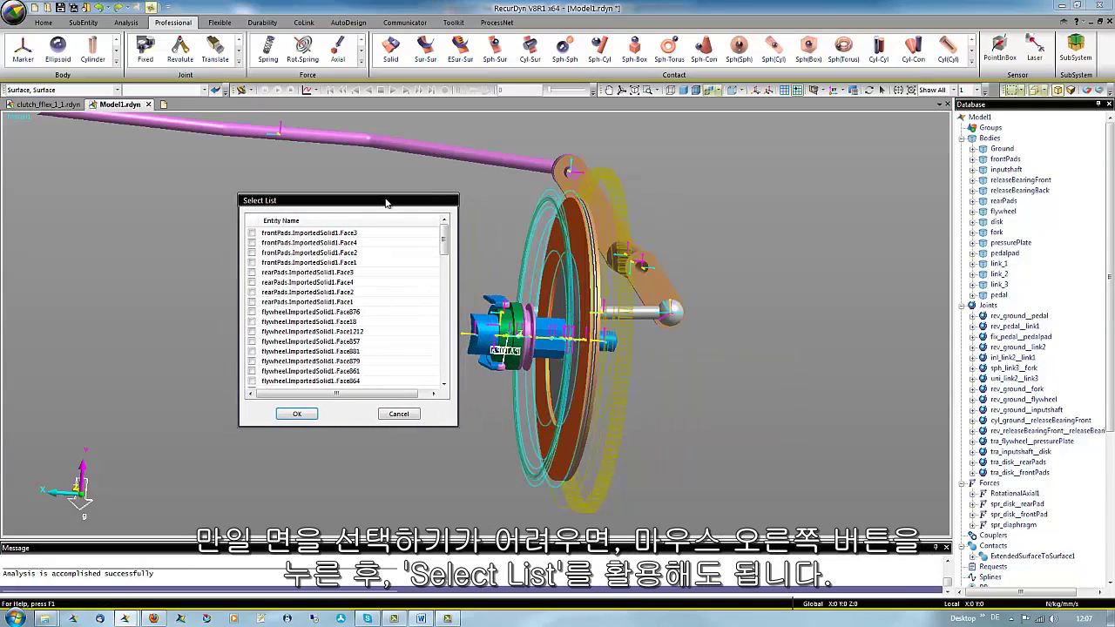
pyautogui.click(251, 262)
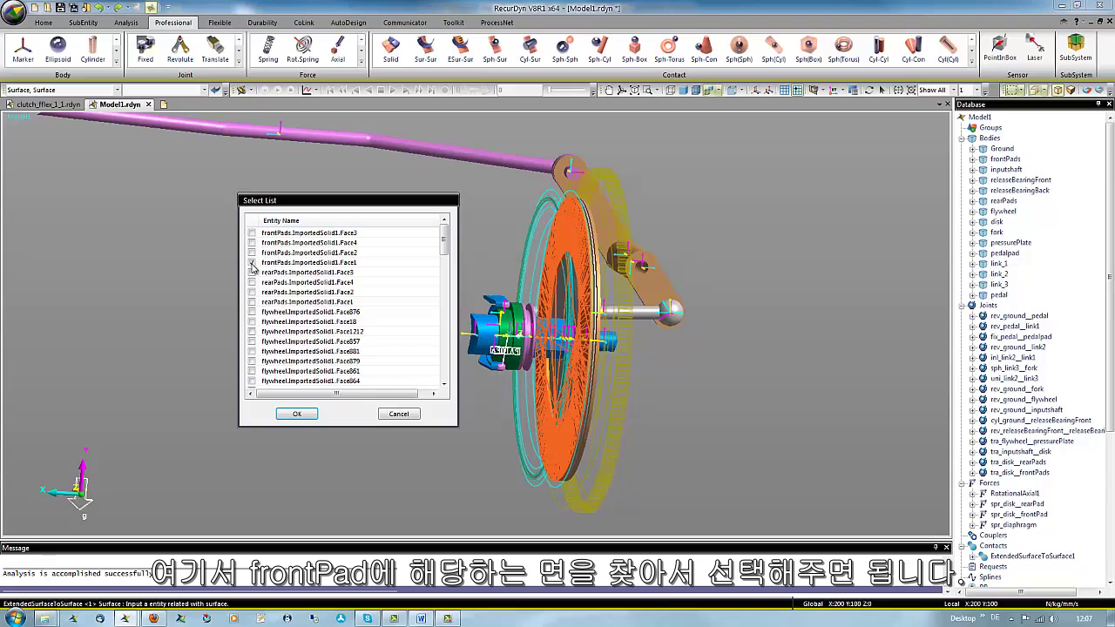
pyautogui.click(299, 415)
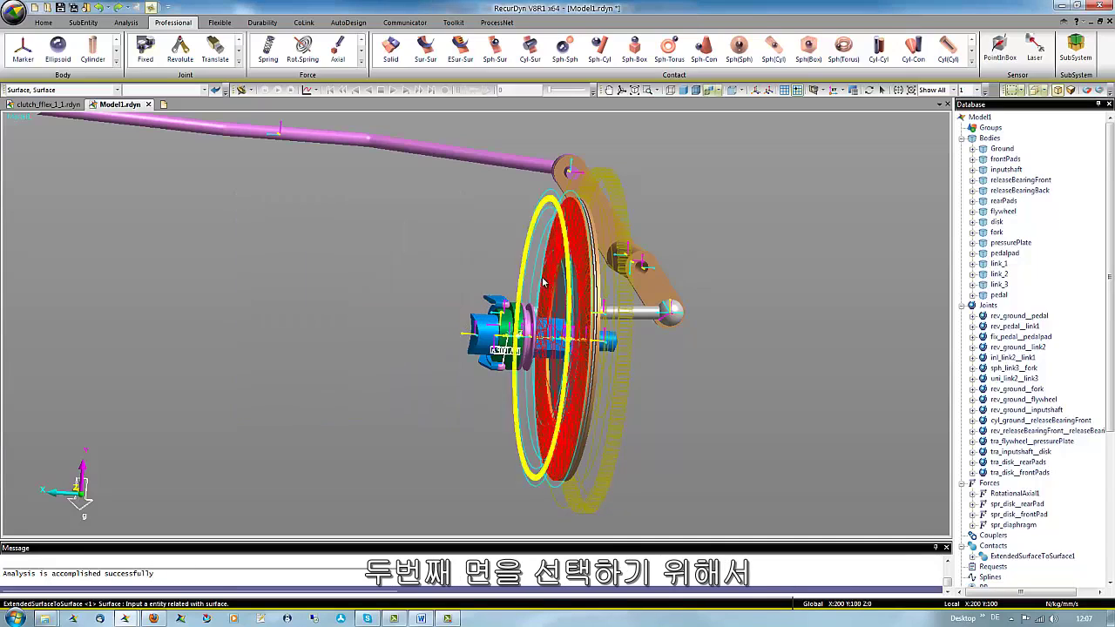
pyautogui.moveTo(581, 266); pyautogui.dragTo(514, 252, button='middle')
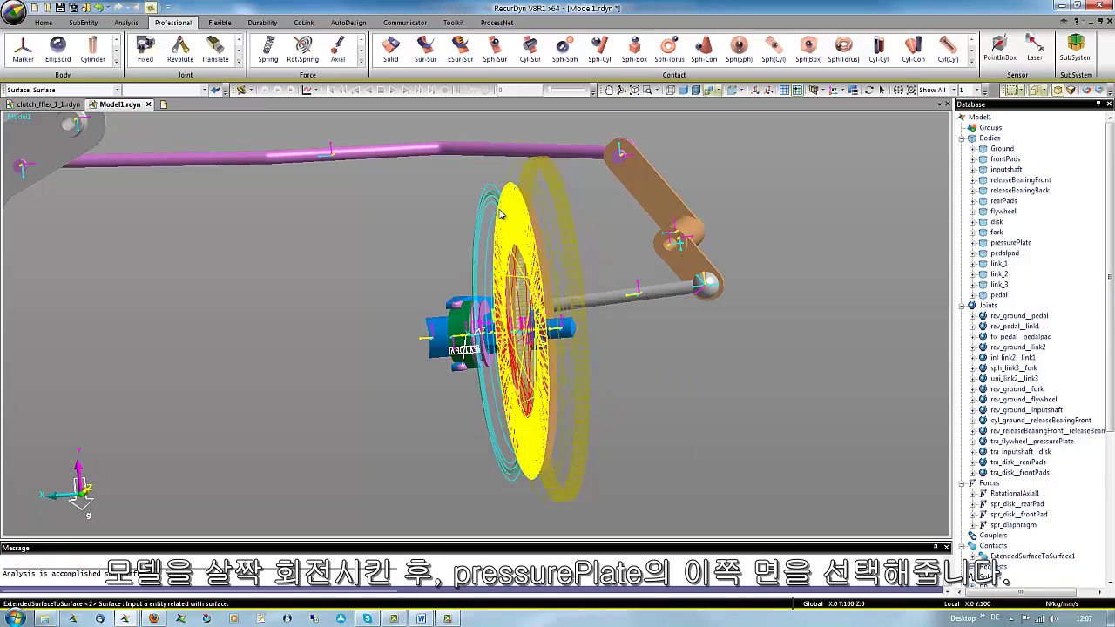
pyautogui.click(500, 214)
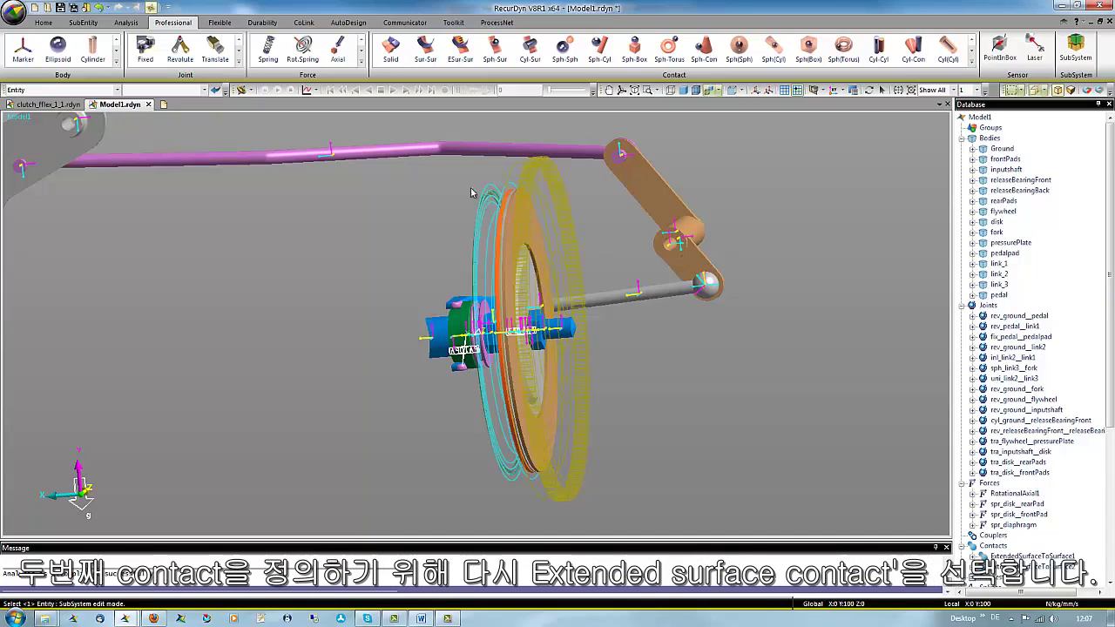
# Step: Create ExtendedSurfaceToSurface3 from rearPads Face3 to the flywheel face
pyautogui.click(463, 54)
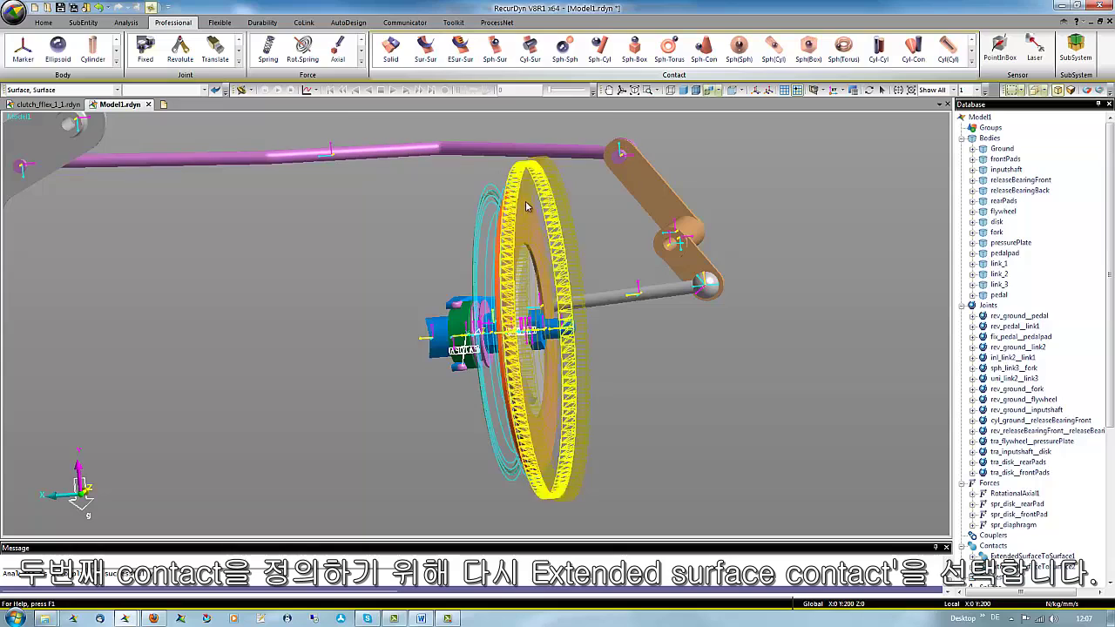
pyautogui.rightClick(529, 228)
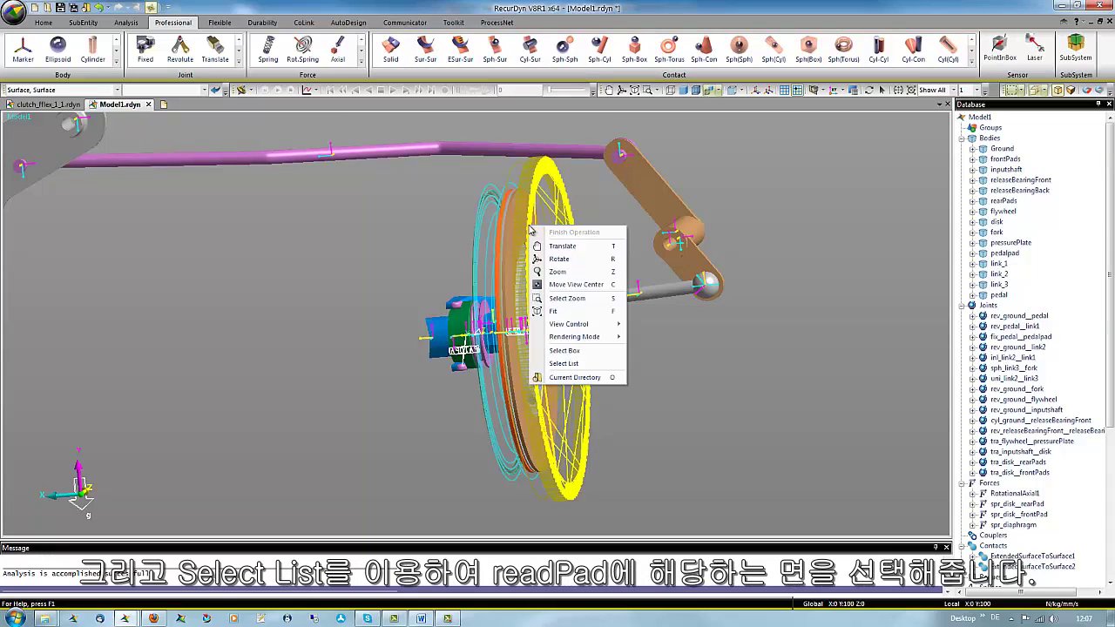
pyautogui.click(574, 365)
pyautogui.moveTo(588, 209); pyautogui.dragTo(822, 220)
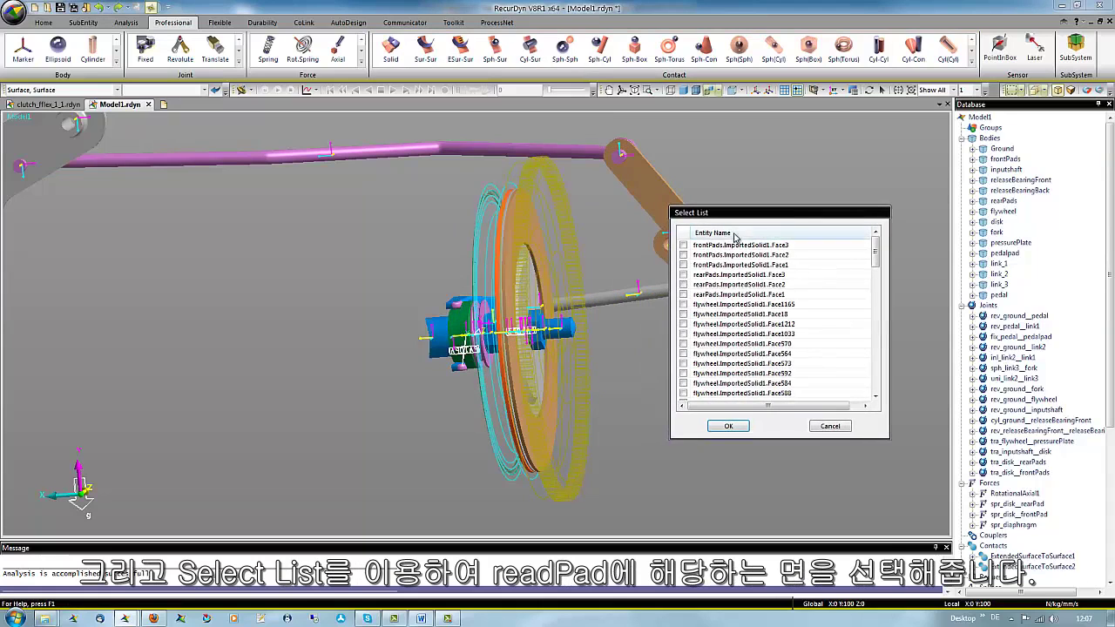
pyautogui.click(683, 275)
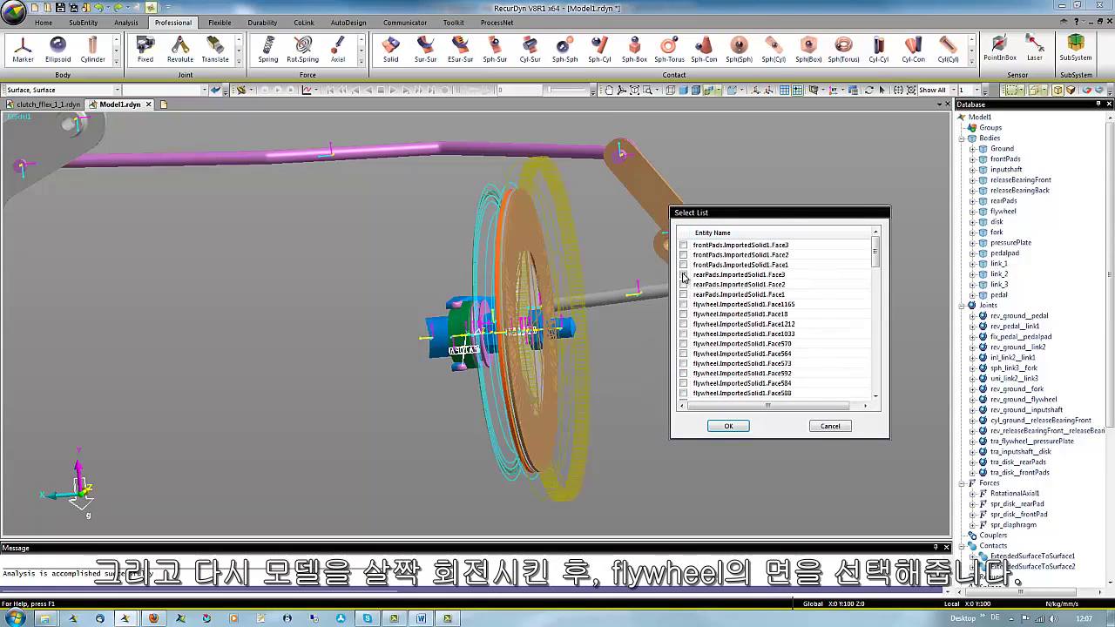
pyautogui.click(728, 427)
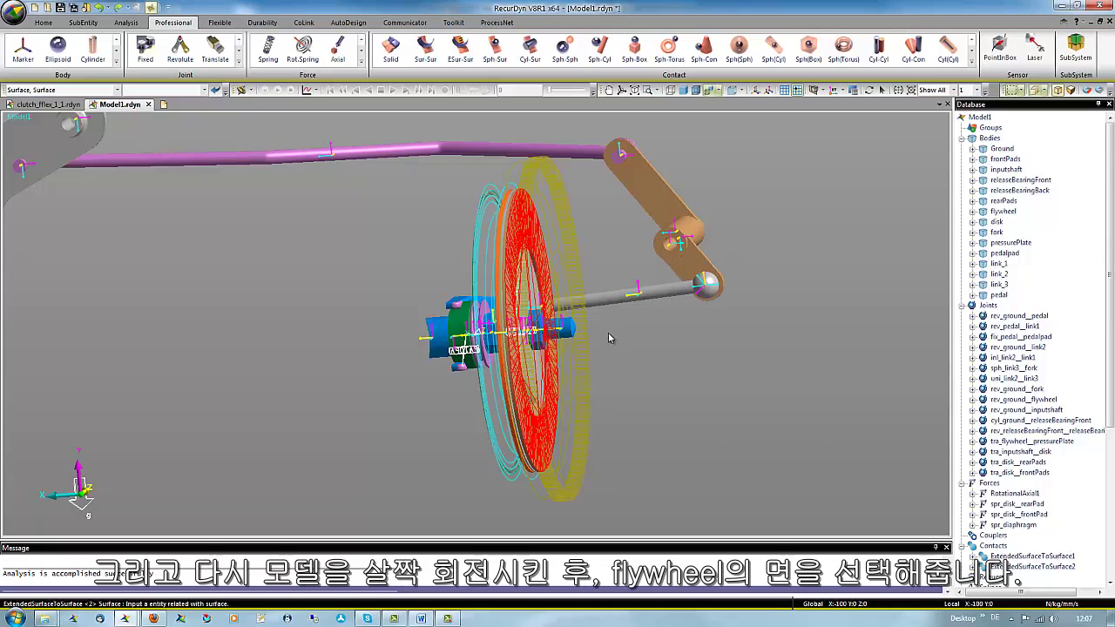
pyautogui.moveTo(609, 338); pyautogui.dragTo(604, 272, button='middle')
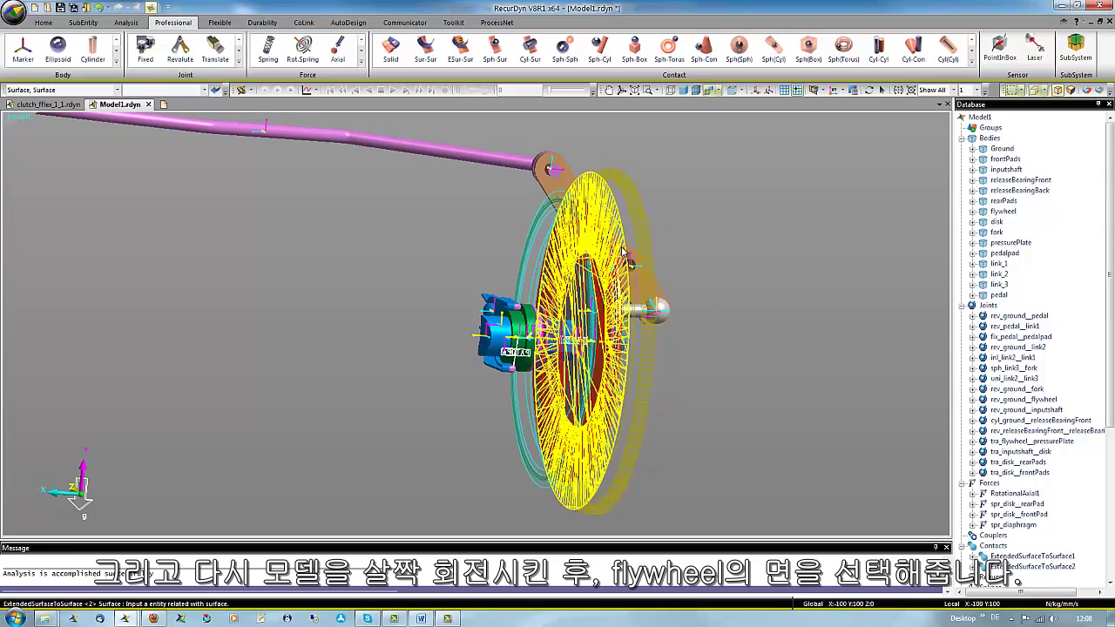
pyautogui.click(622, 251)
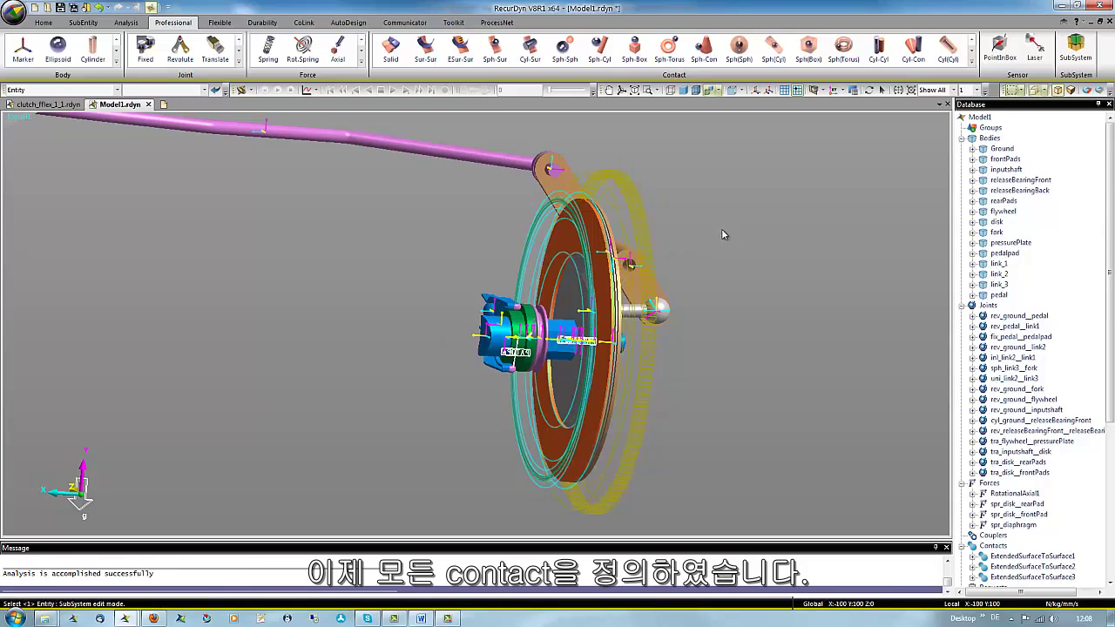
# Step: Switch the view rendering to Shade With Wire
pyautogui.click(696, 91)
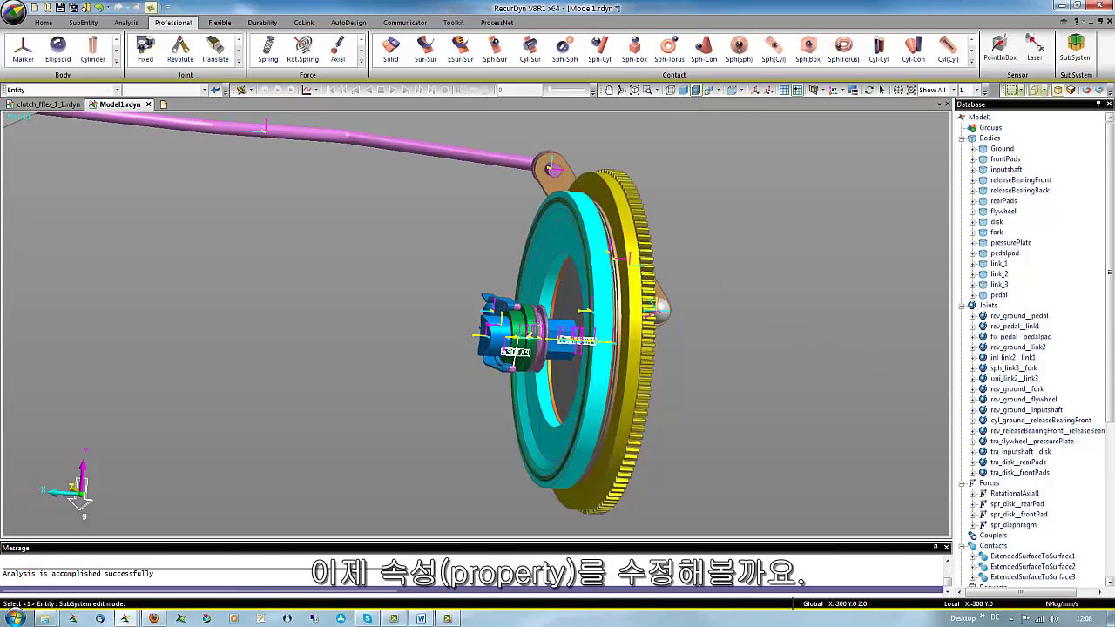
pyautogui.moveTo(1108, 417); pyautogui.dragTo(1107, 509)
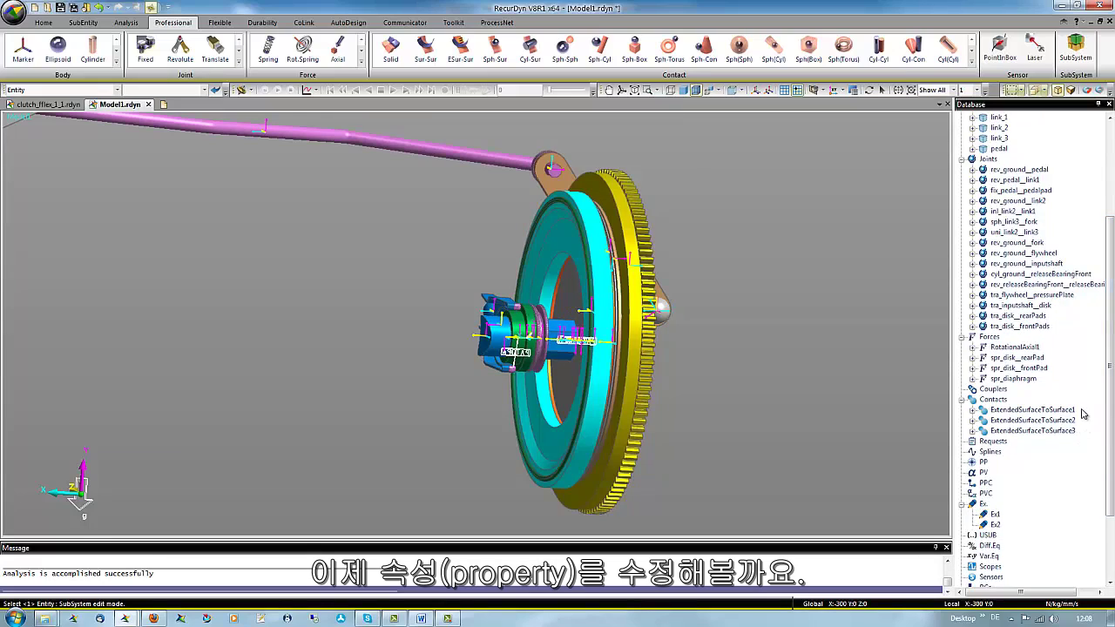
# Step: Give ExtendedSurfaceToSurface1 spring coefficient 10000 and dynamic friction 0.3 on its Characteristic tab
pyautogui.click(1031, 410)
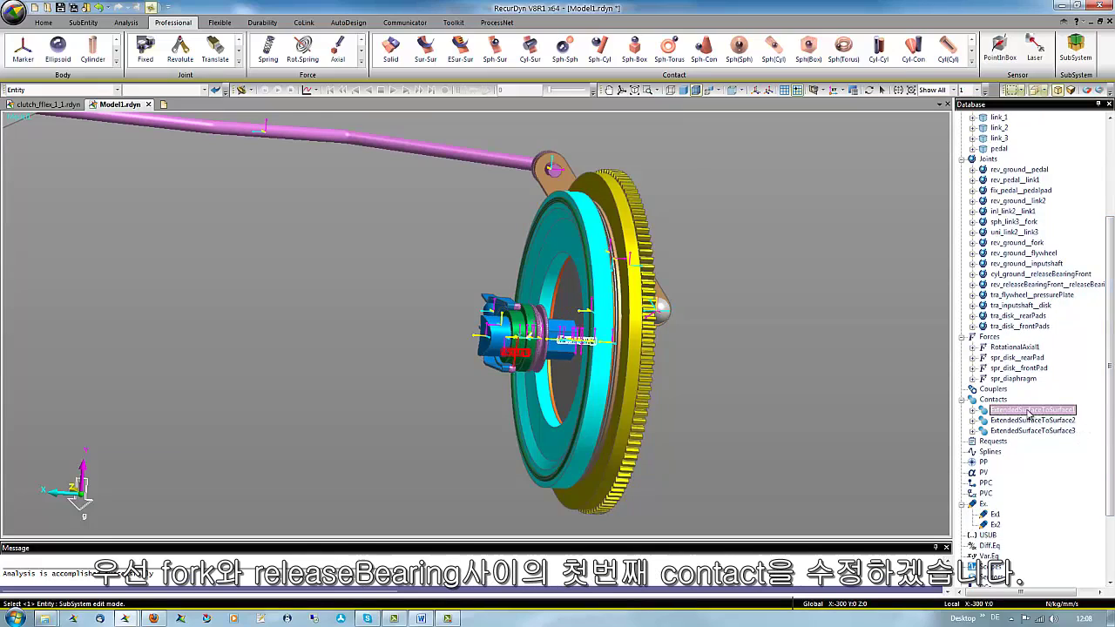
pyautogui.rightClick(1031, 414)
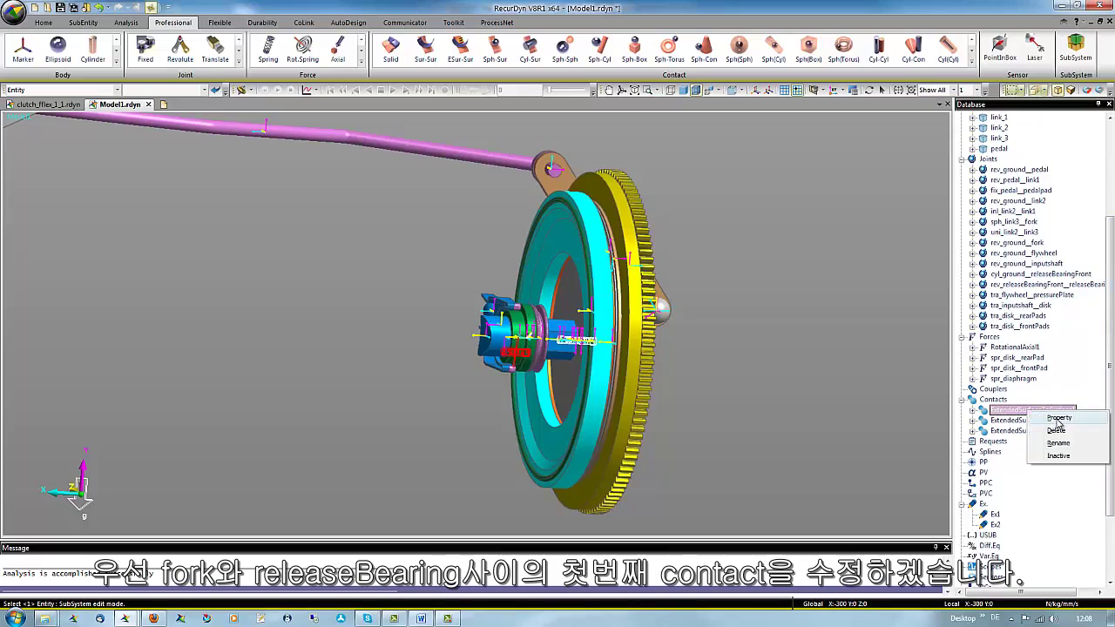
pyautogui.click(1057, 422)
pyautogui.moveTo(586, 209); pyautogui.dragTo(361, 215)
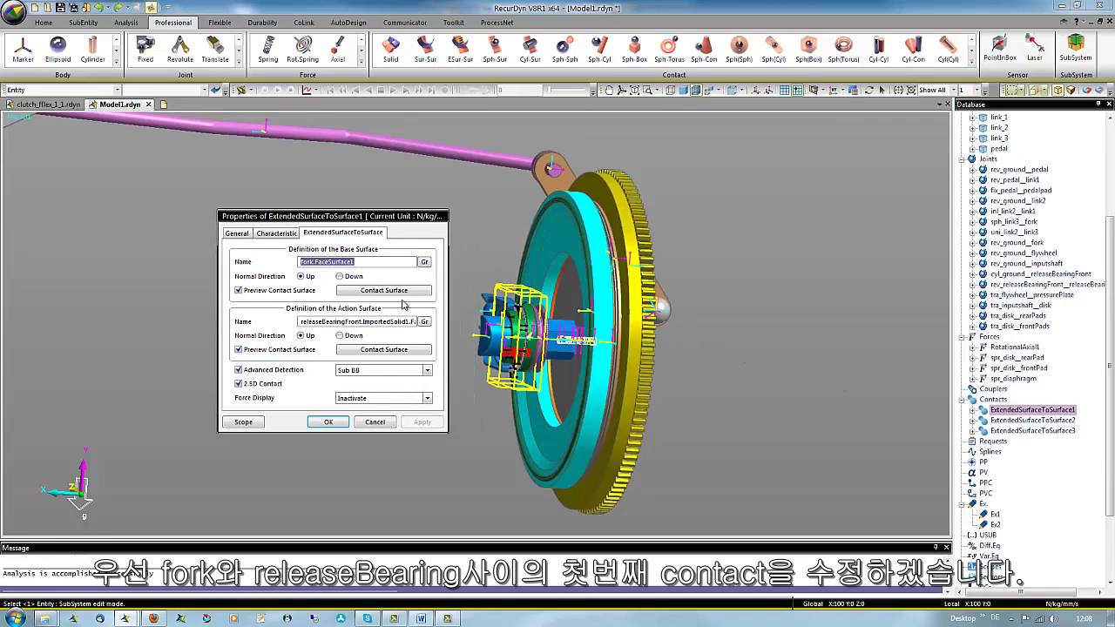
pyautogui.click(275, 234)
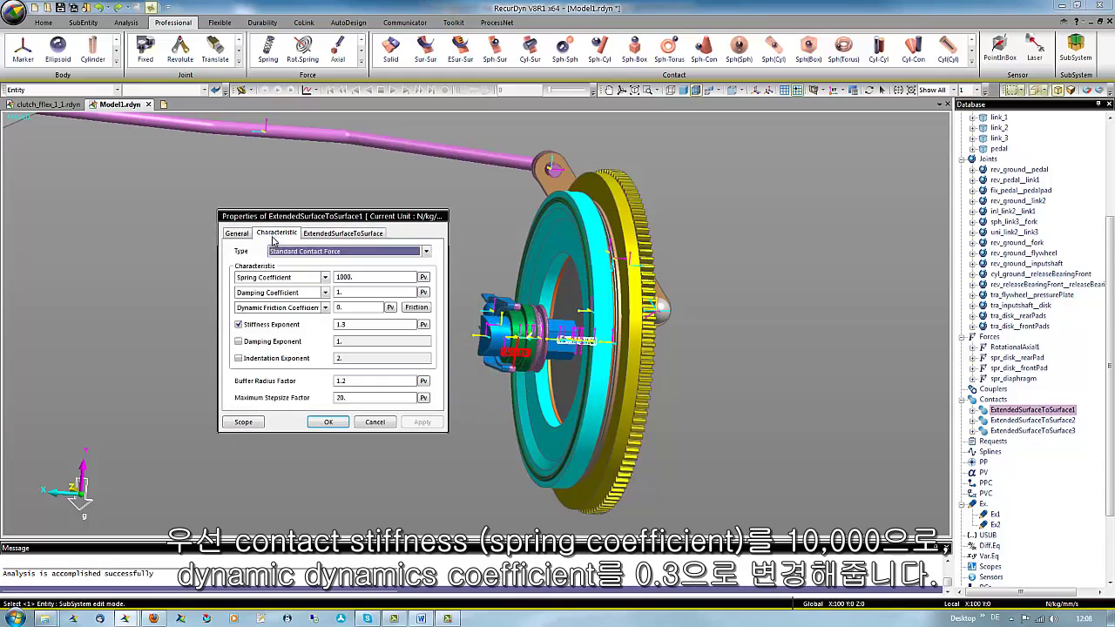
pyautogui.click(367, 277)
pyautogui.press('BackSpace')
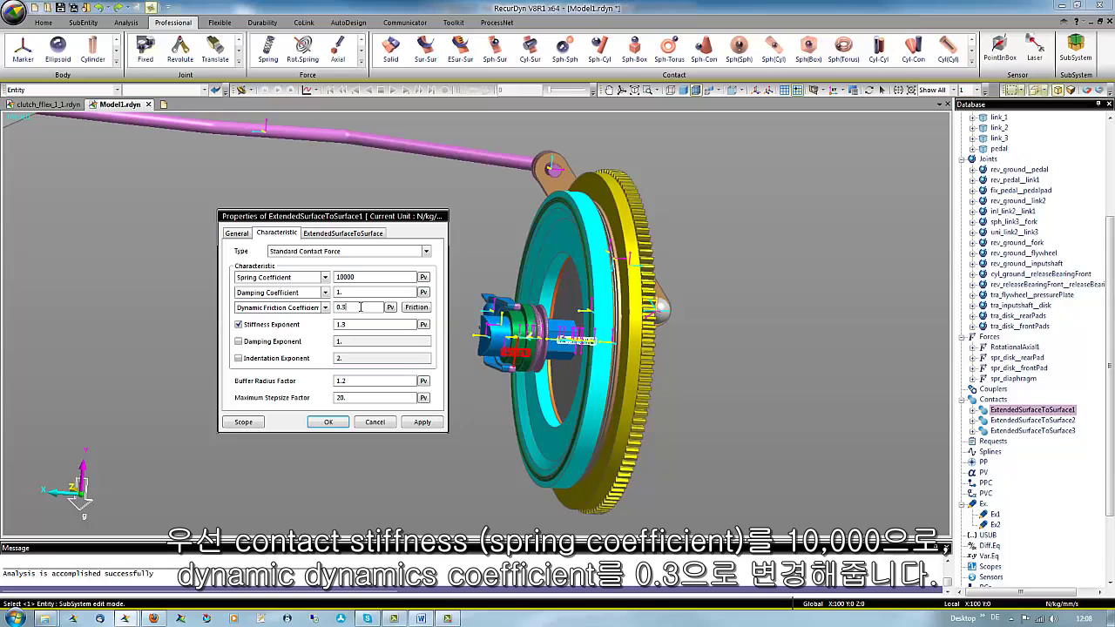
# Step: Set its static friction to 0.35 and stiffness exponent to 2, and apply
pyautogui.click(416, 308)
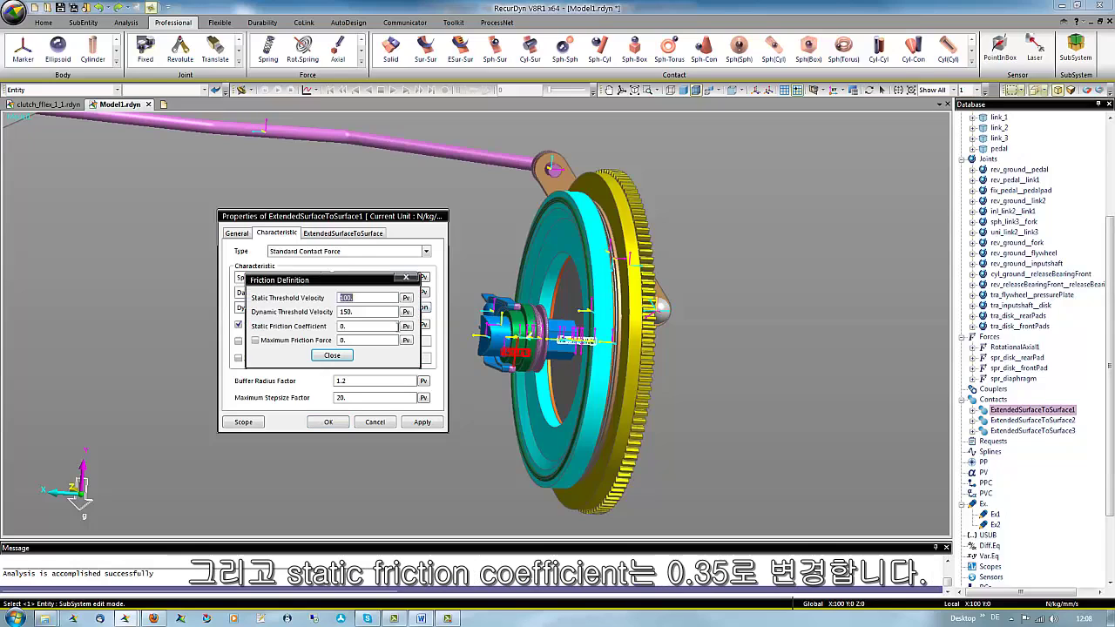
pyautogui.click(362, 326)
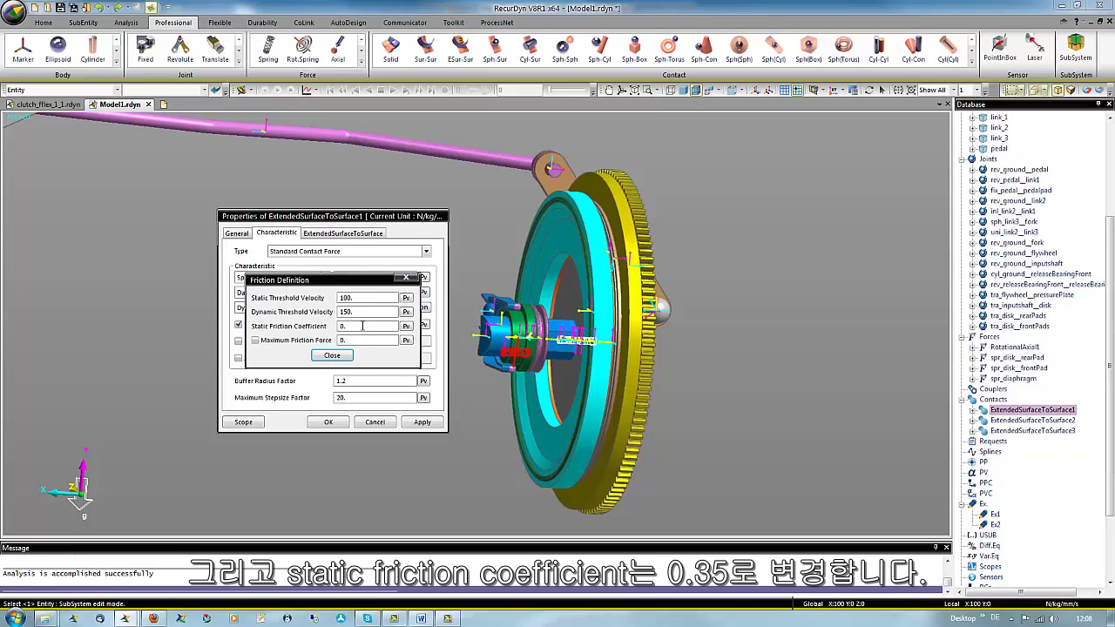
pyautogui.write('35')
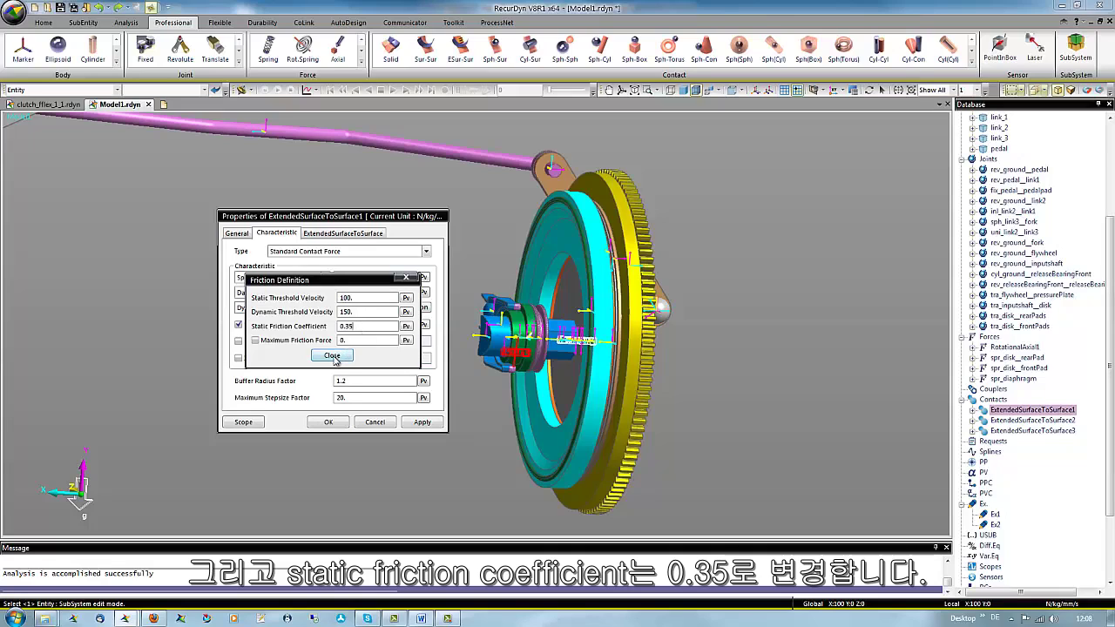
pyautogui.click(336, 357)
pyautogui.click(353, 324)
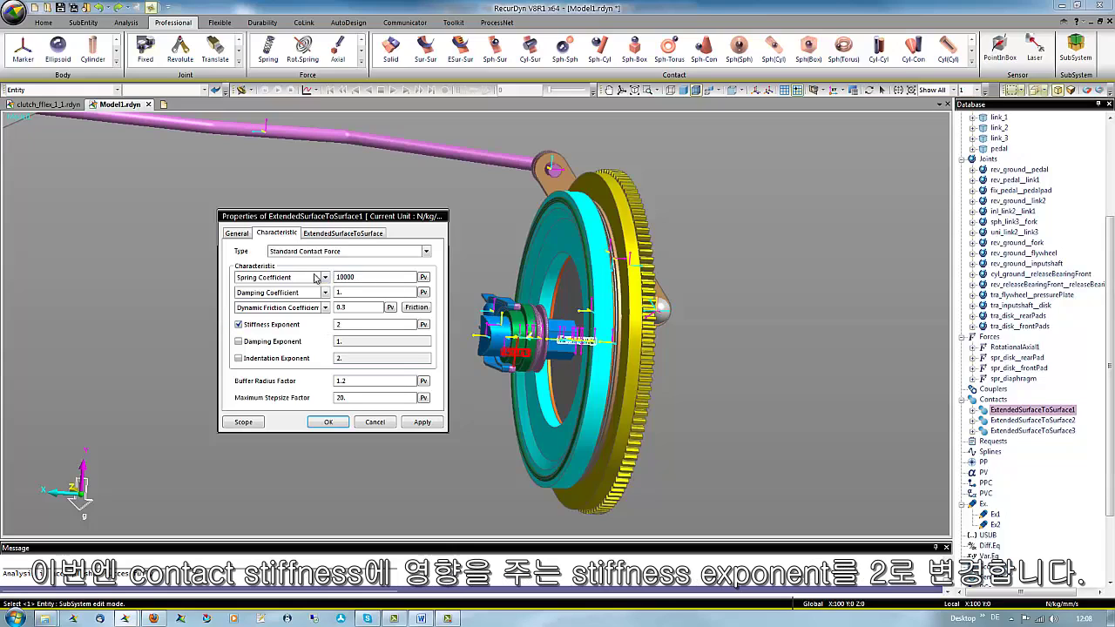
pyautogui.click(329, 422)
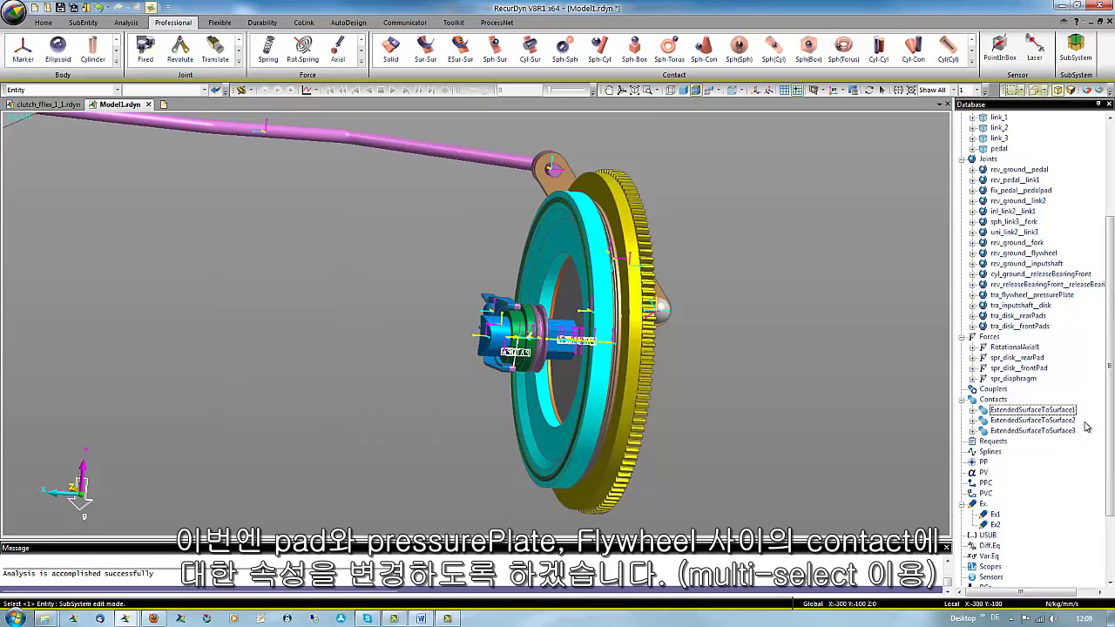
# Step: Give the second and third contacts spring coefficient 20000 and dynamic friction 0.3
pyautogui.moveTo(1083, 421); pyautogui.dragTo(1049, 437)
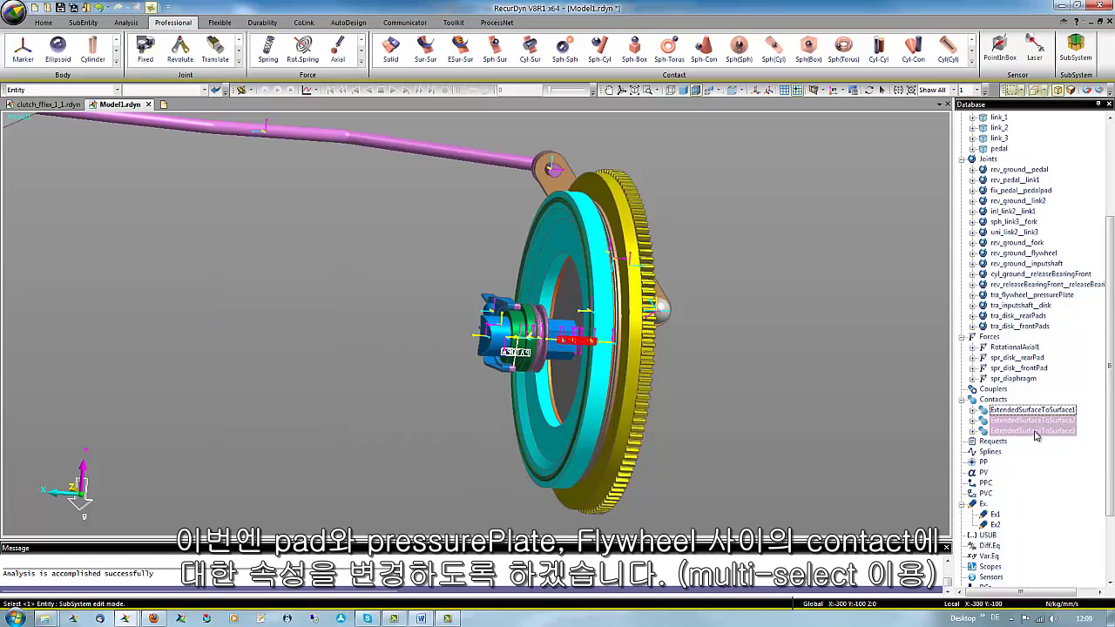
pyautogui.rightClick(1035, 435)
pyautogui.click(1024, 442)
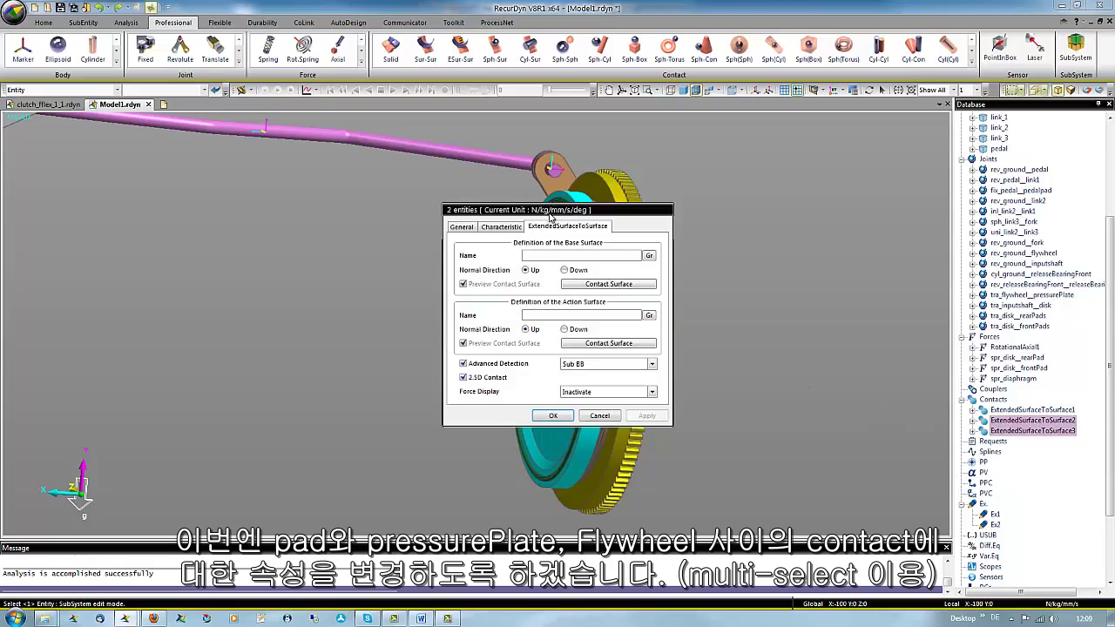
pyautogui.moveTo(548, 216); pyautogui.dragTo(344, 209)
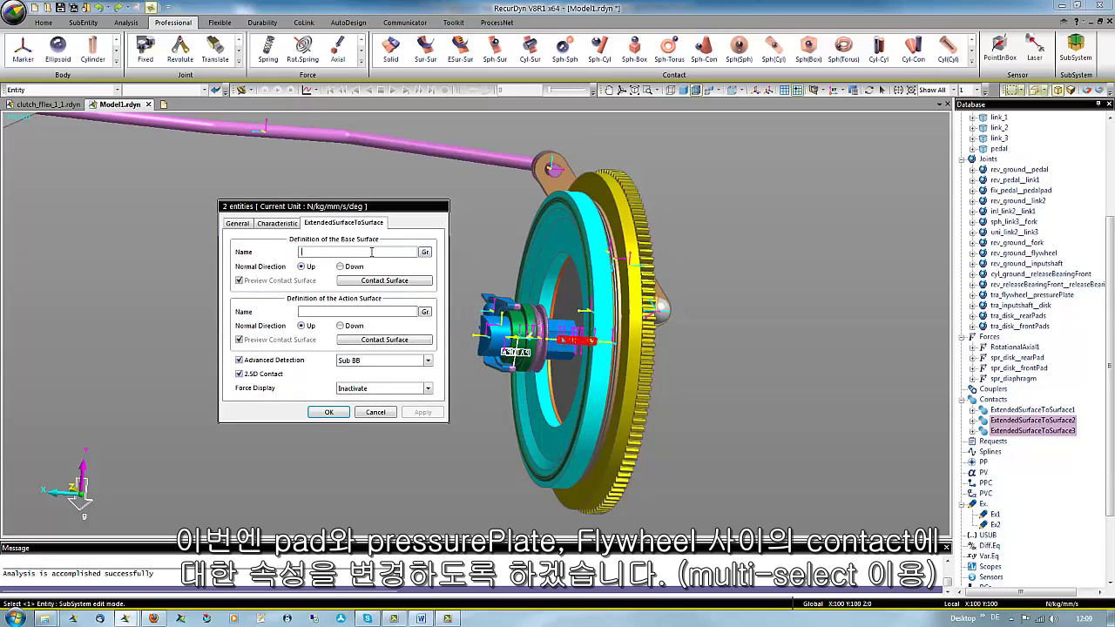
pyautogui.click(292, 224)
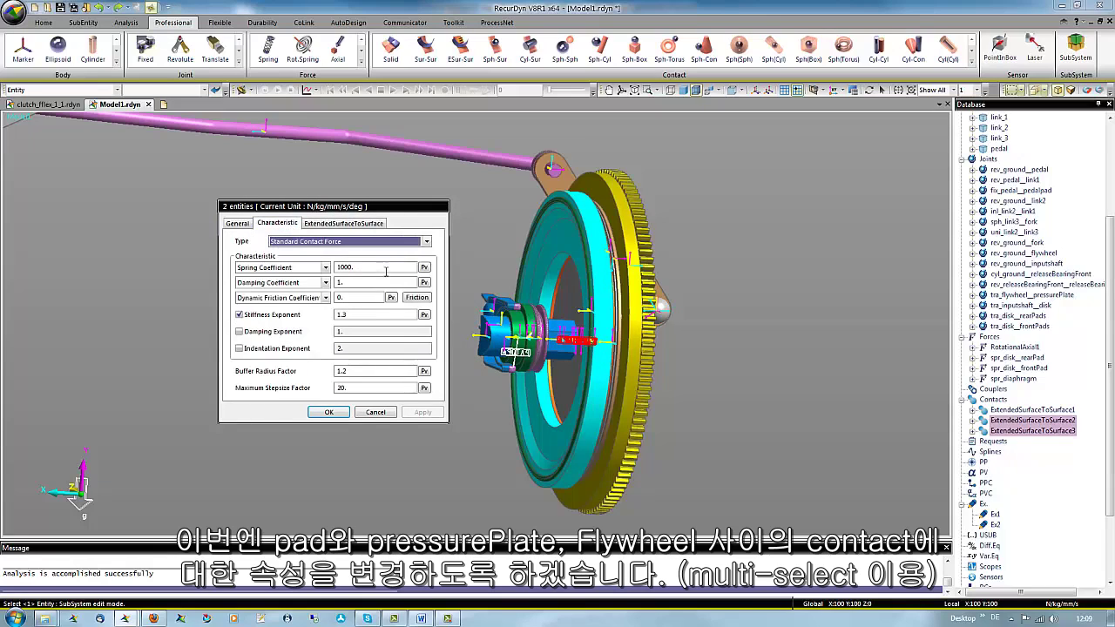
pyautogui.moveTo(298, 264); pyautogui.dragTo(296, 269)
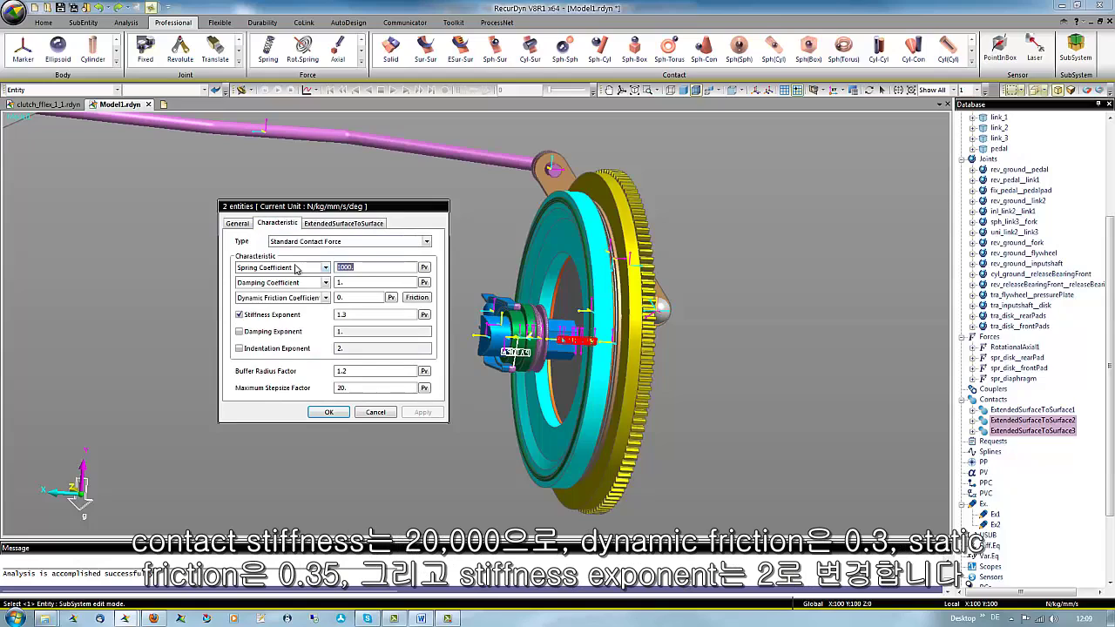
pyautogui.write('20000')
# Step: Set their static friction to 0.35 and stiffness exponent to 2, and apply
pyautogui.click(415, 297)
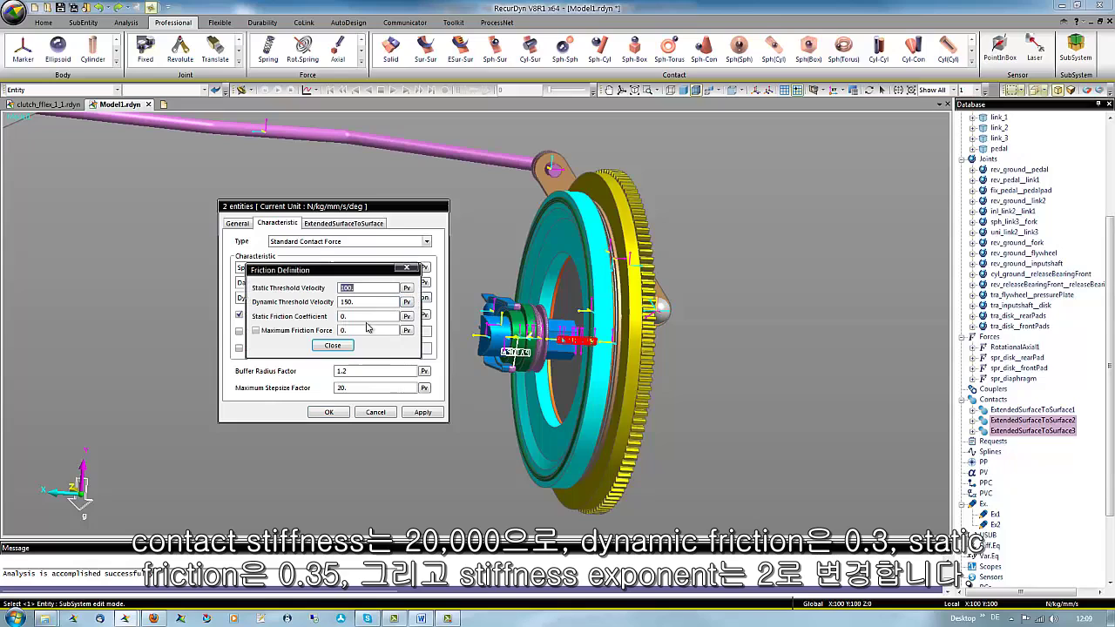
pyautogui.click(362, 316)
pyautogui.write('35')
pyautogui.click(333, 345)
pyautogui.moveTo(362, 314); pyautogui.dragTo(311, 312)
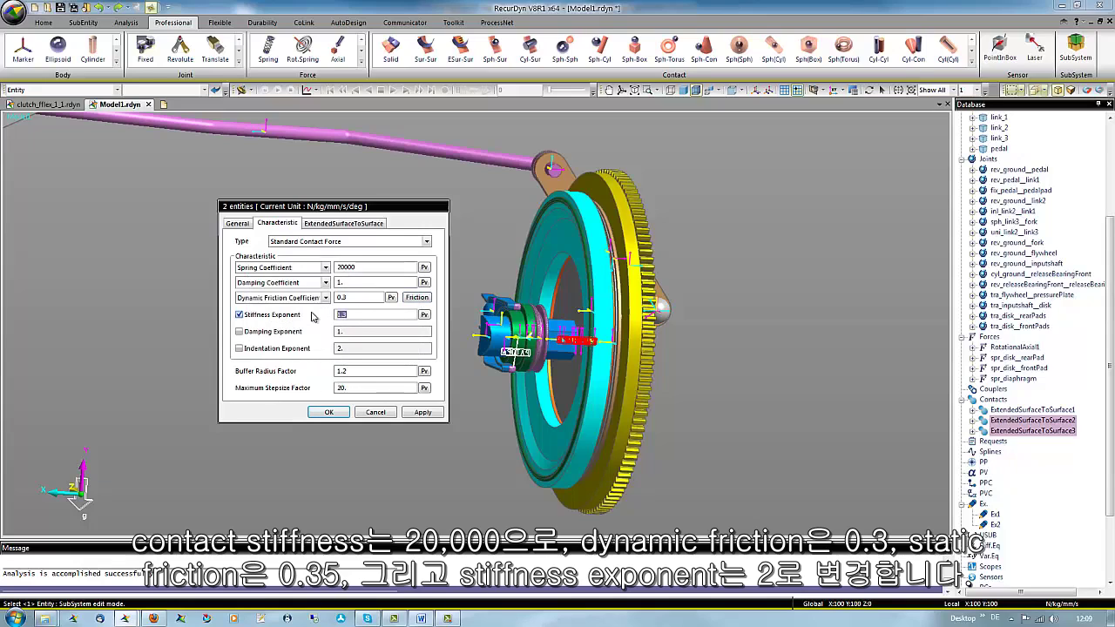
pyautogui.write('2')
pyautogui.click(328, 411)
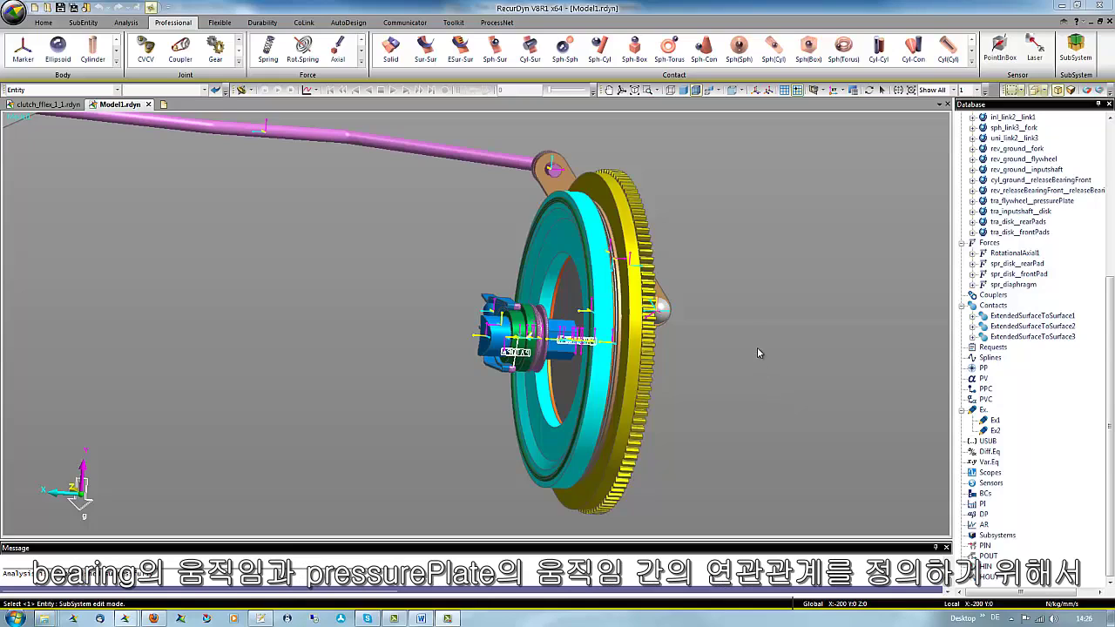
# Step: Show the joint icons again and zoom in on the clutch hub
pyautogui.click(756, 96)
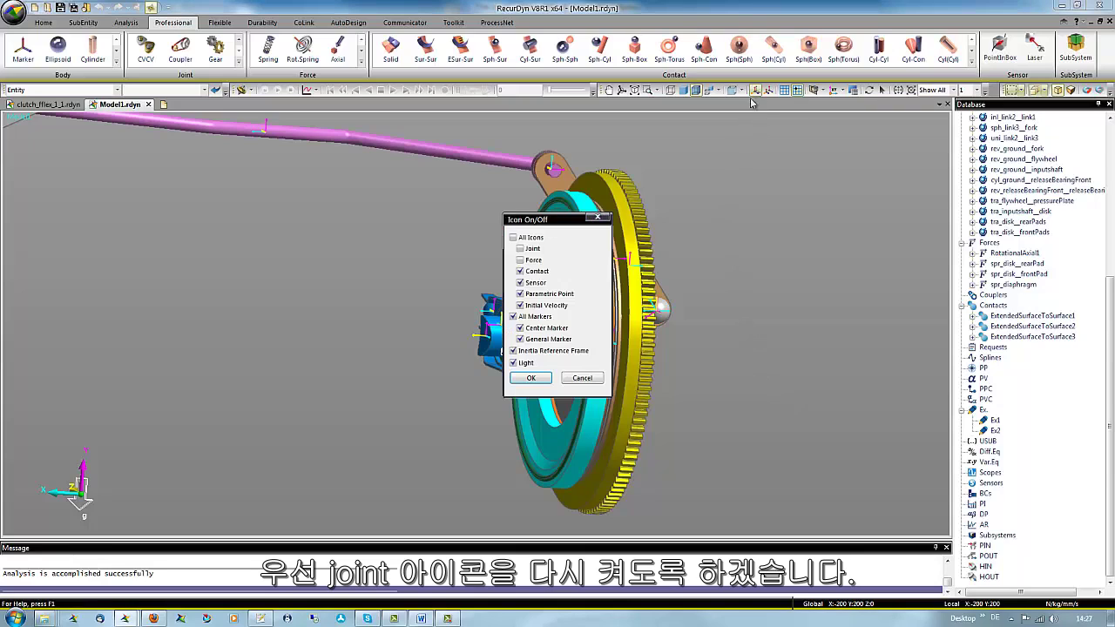
pyautogui.click(520, 249)
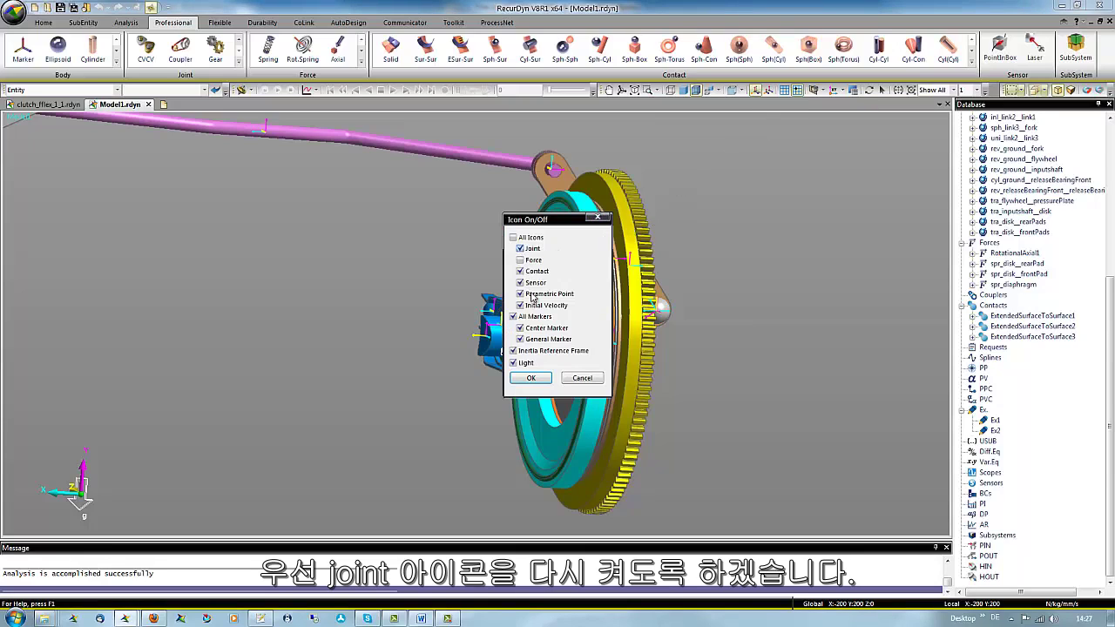
pyautogui.click(531, 378)
pyautogui.press('z')
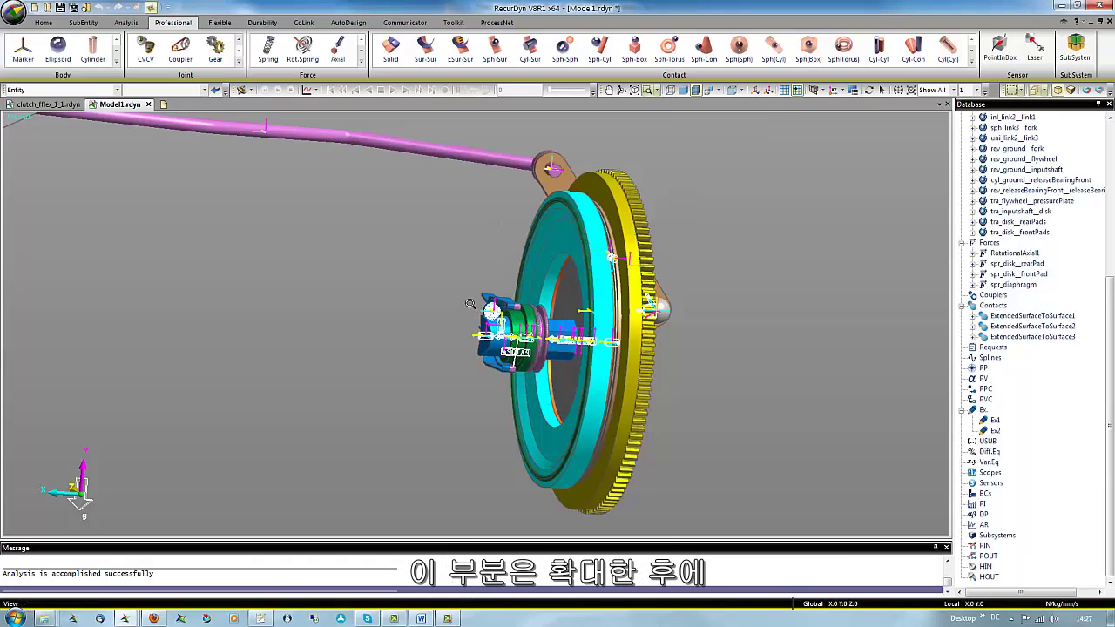
pyautogui.moveTo(470, 297); pyautogui.dragTo(584, 389)
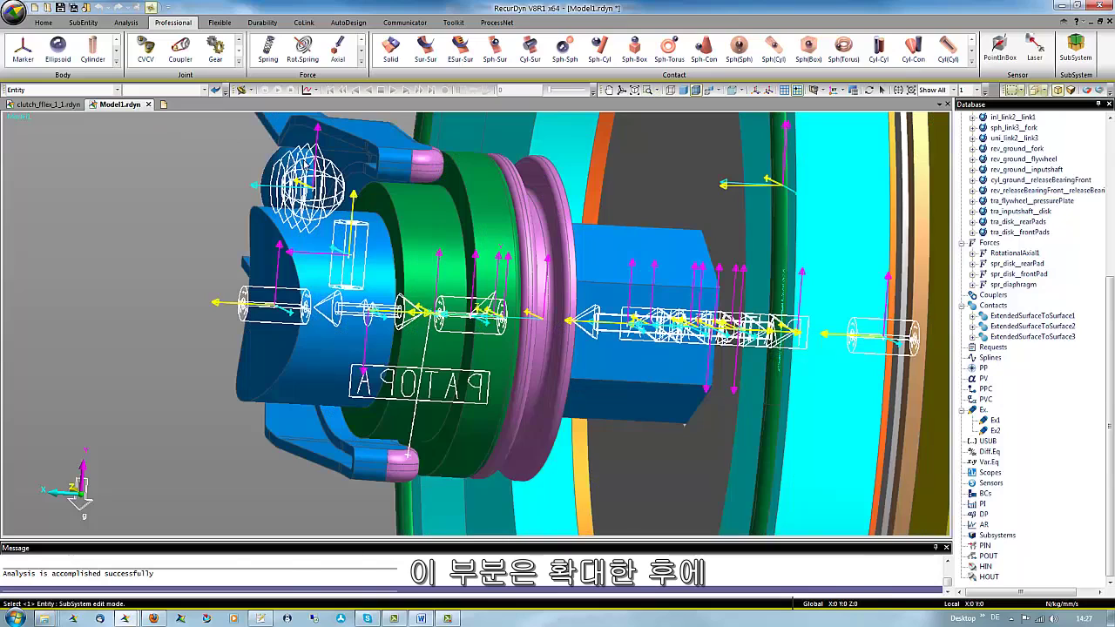
# Step: Create Coupler1 linking cyl_ground_releaseBearingFront to tra_flywheel_pressurePlate with the Joint, Joint option
pyautogui.click(239, 62)
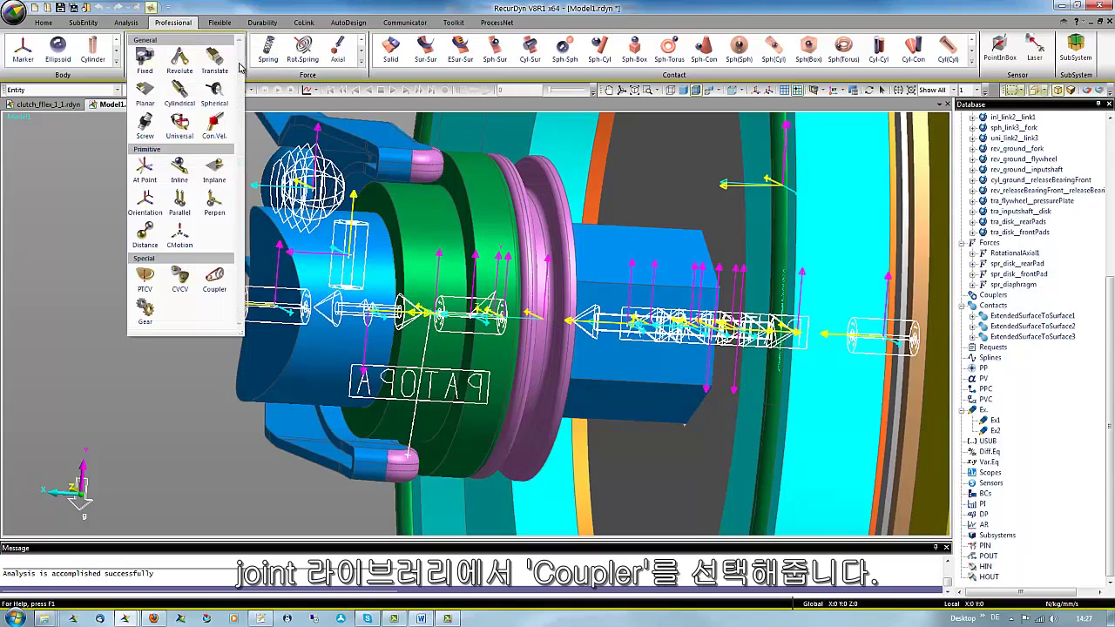
pyautogui.click(215, 279)
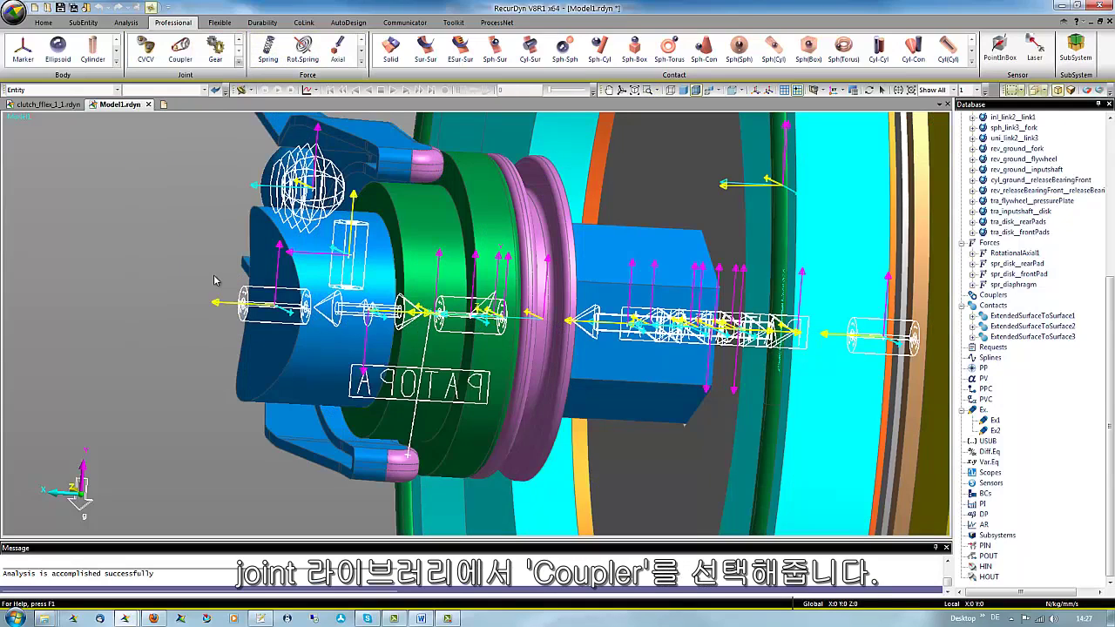
pyautogui.click(91, 90)
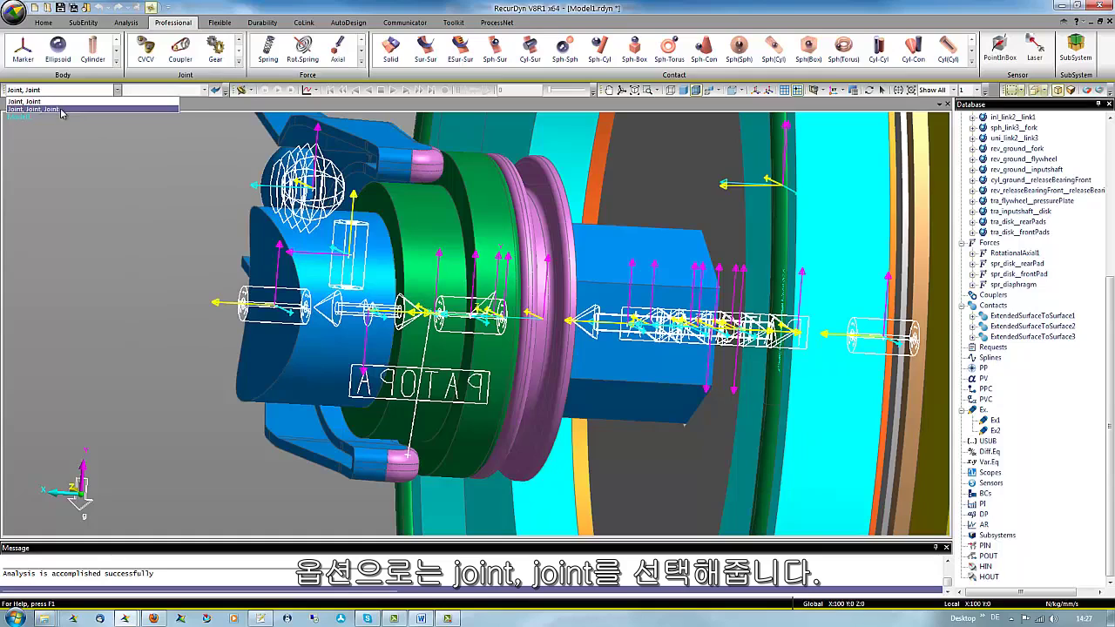
pyautogui.click(67, 101)
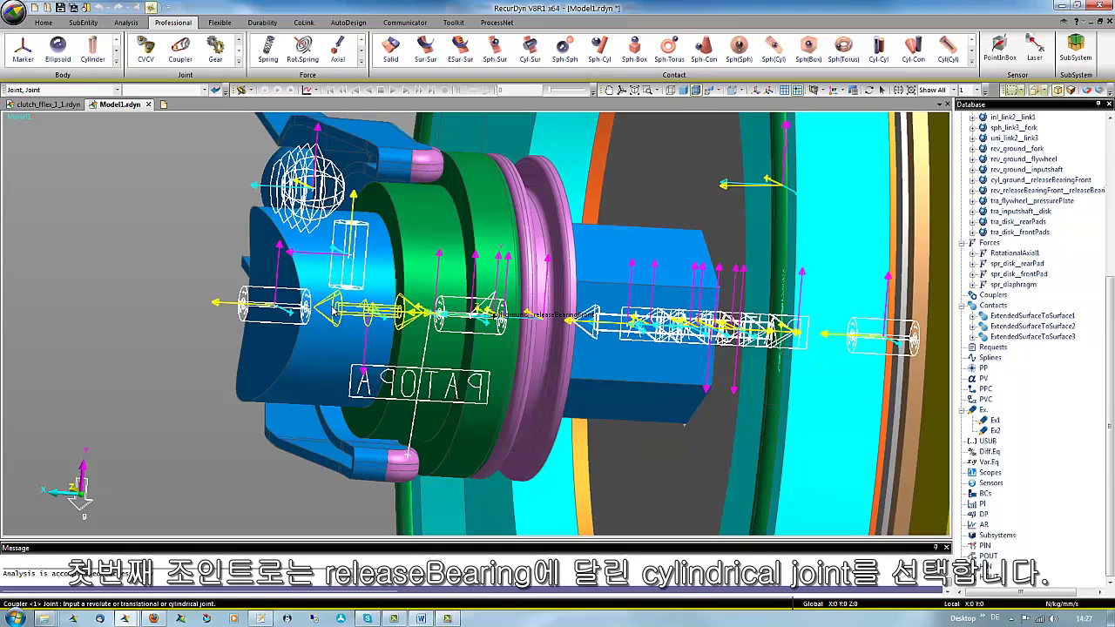
pyautogui.click(493, 315)
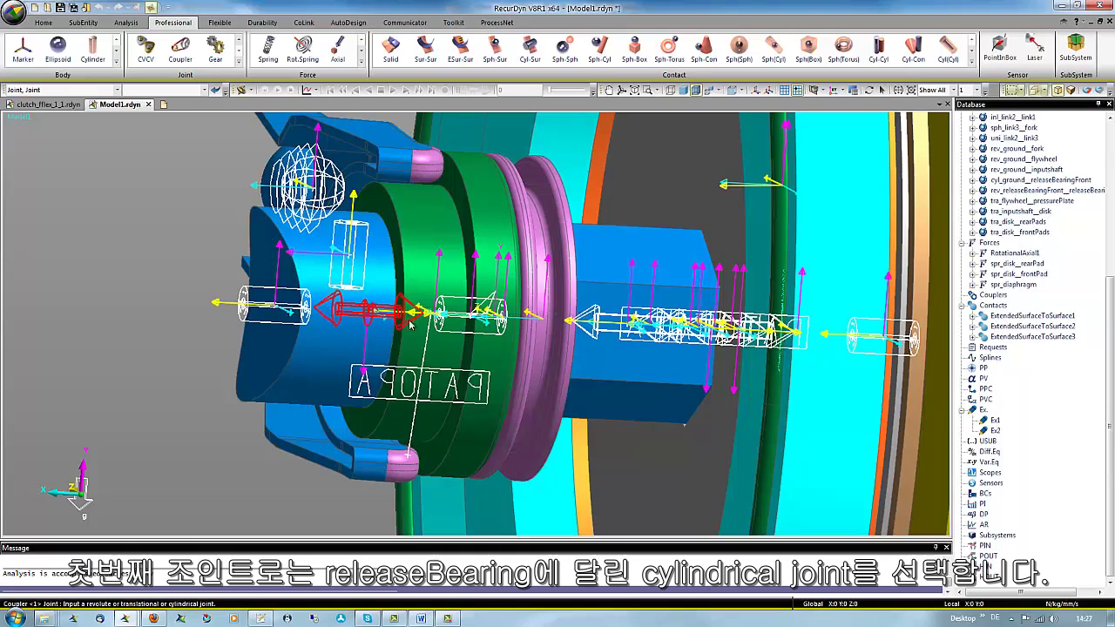
pyautogui.click(598, 324)
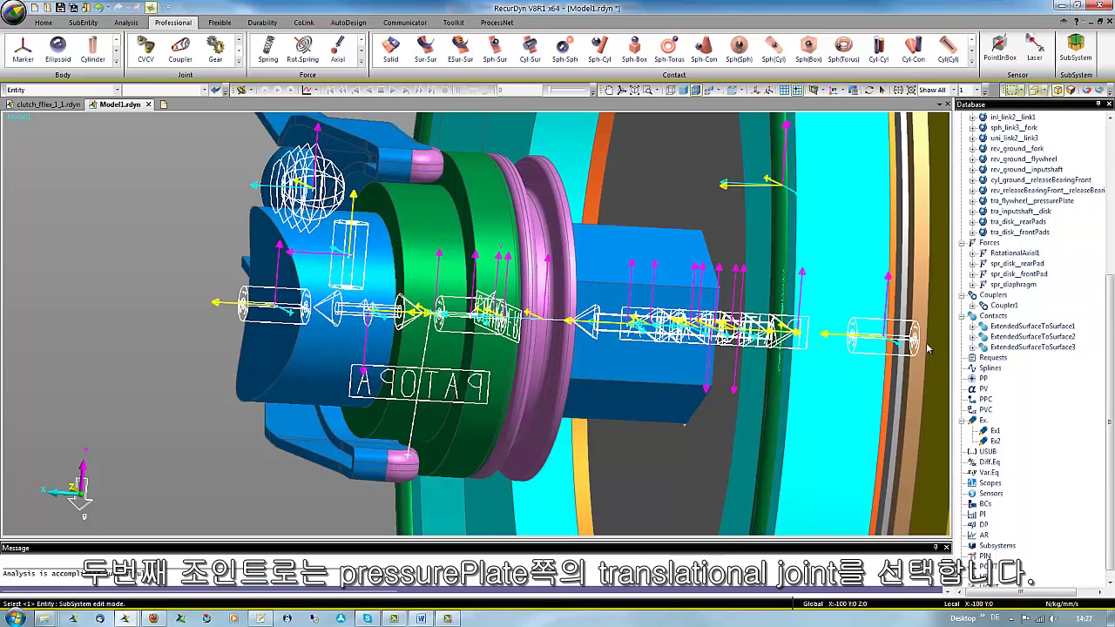
pyautogui.click(973, 305)
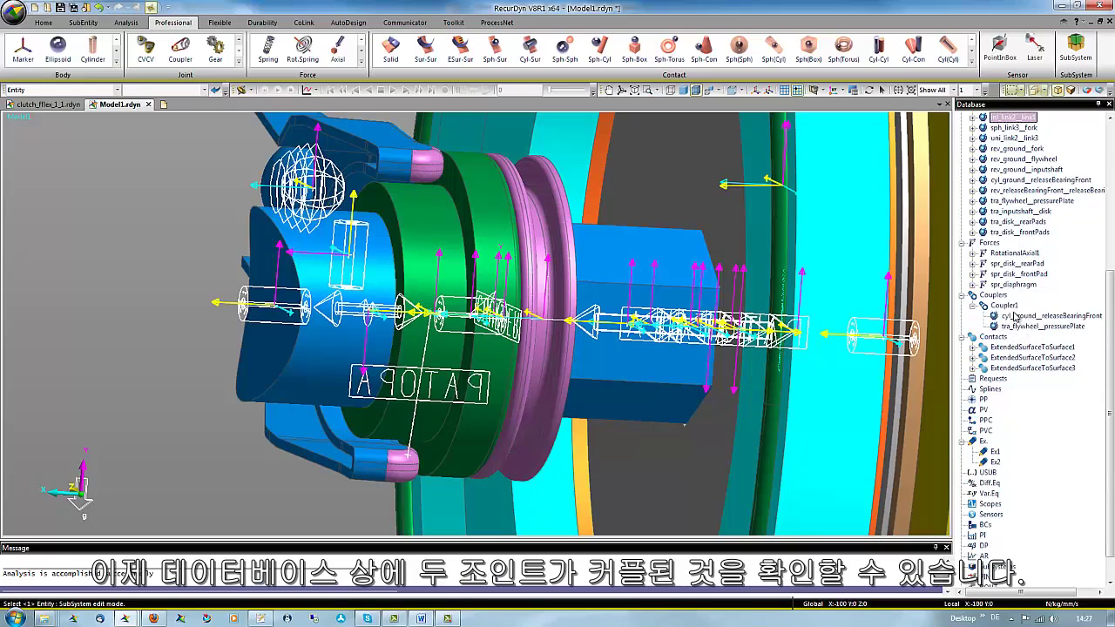
# Step: In Coupler1's properties, set the driver type to Translation and the coupled scale to -5
pyautogui.click(1006, 306)
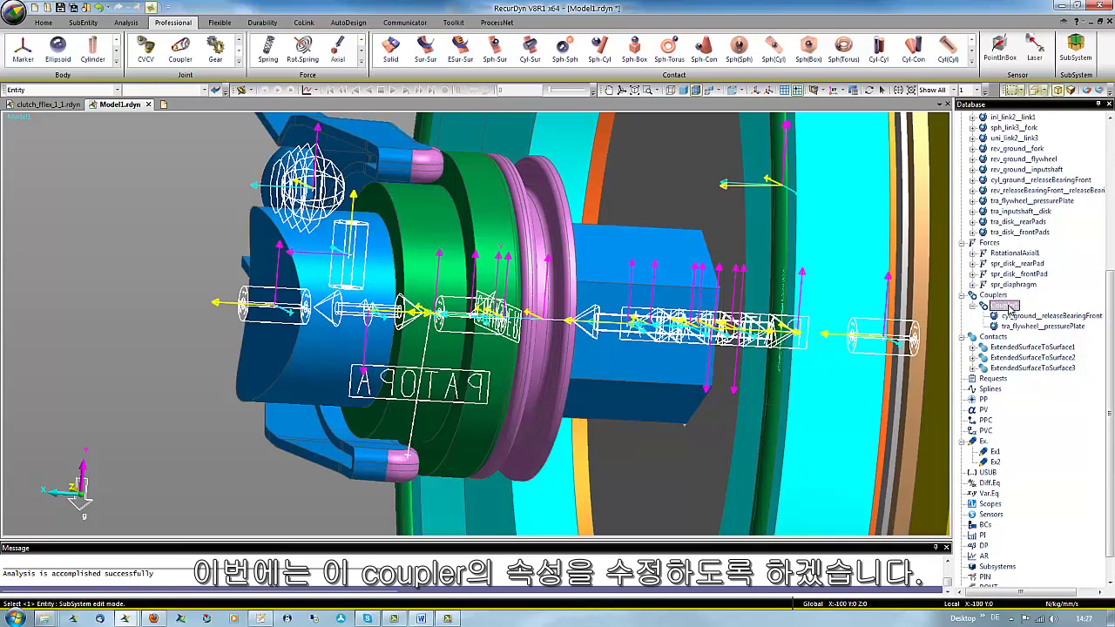
pyautogui.rightClick(1025, 308)
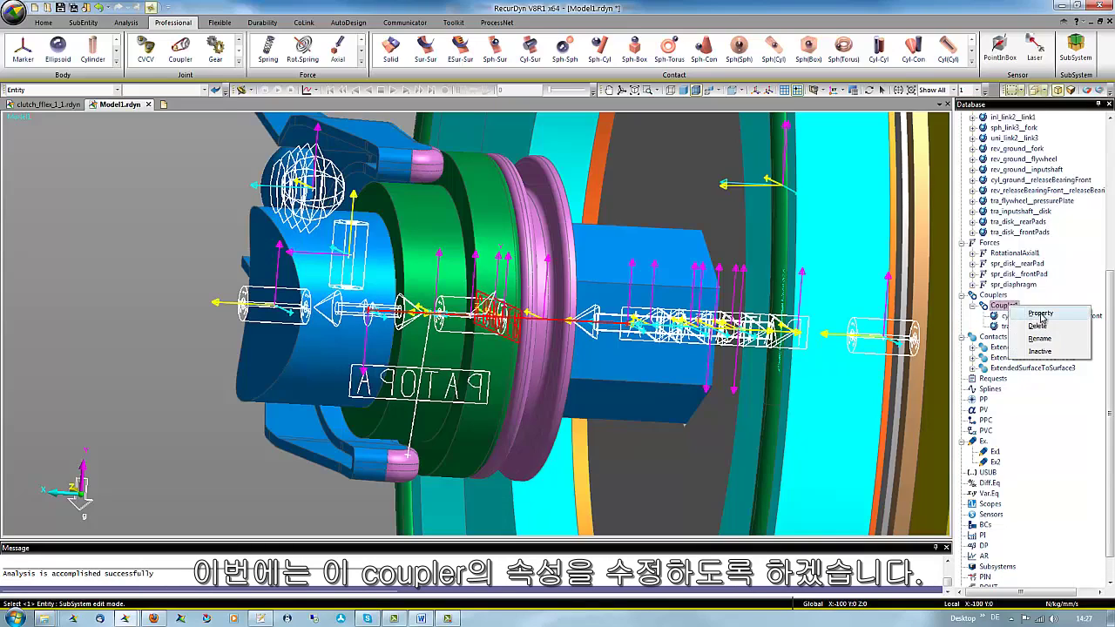
pyautogui.click(1040, 313)
pyautogui.moveTo(625, 219); pyautogui.dragTo(822, 215)
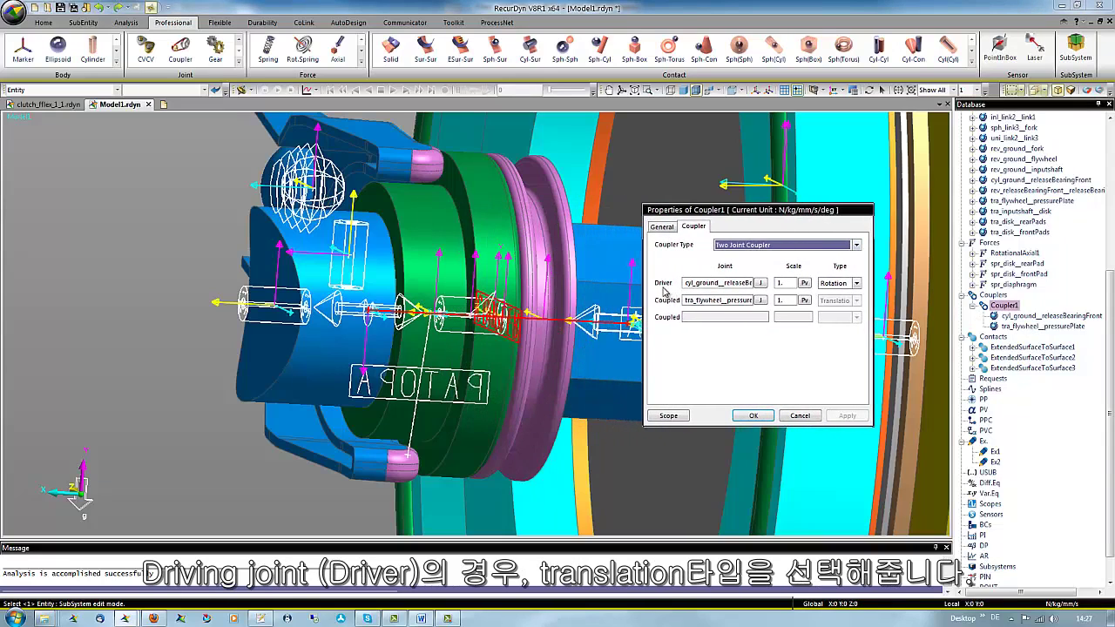
pyautogui.click(857, 286)
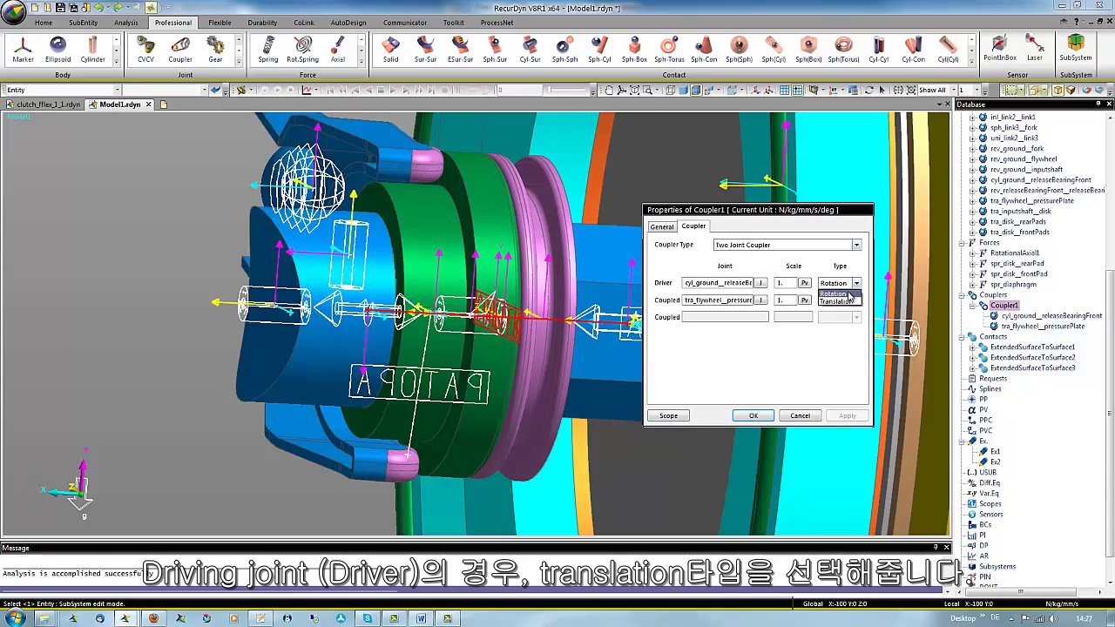
pyautogui.click(836, 301)
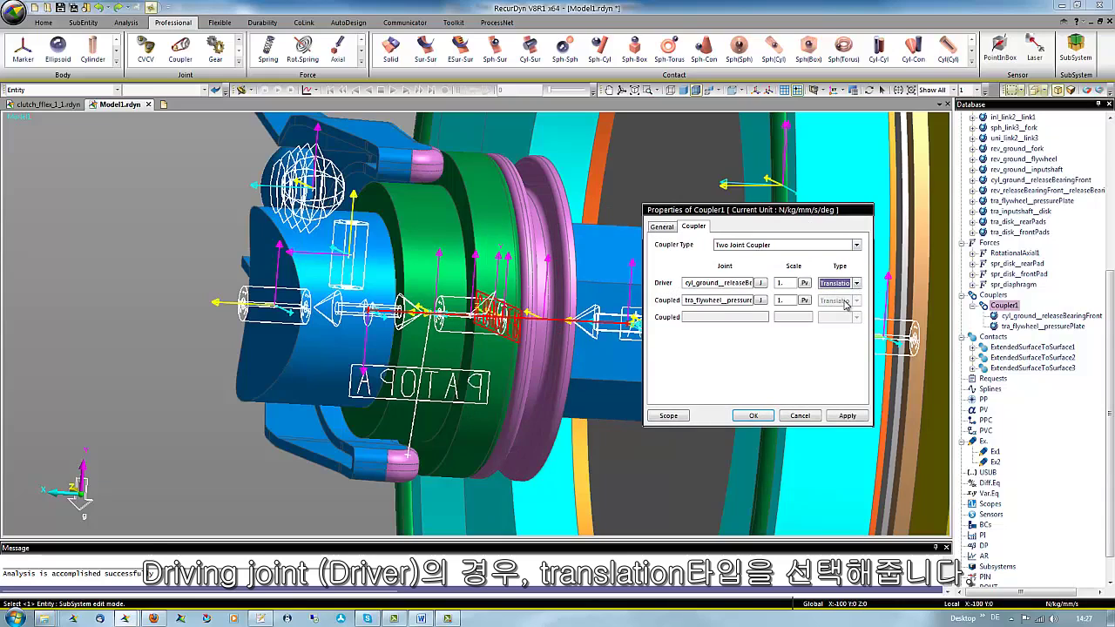
pyautogui.doubleClick(783, 301)
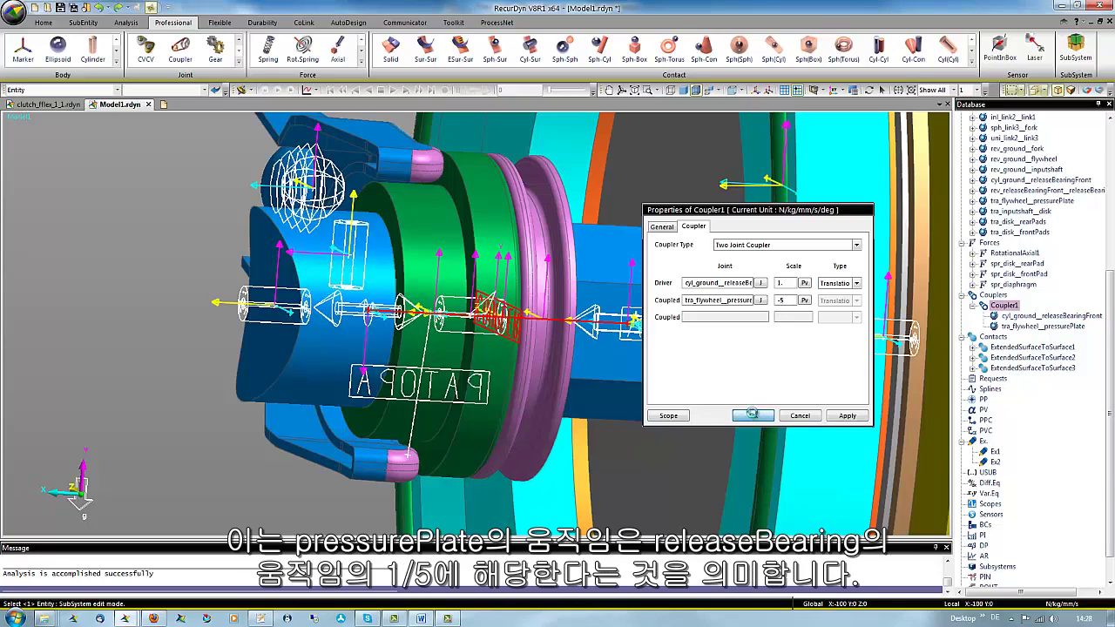
pyautogui.click(753, 416)
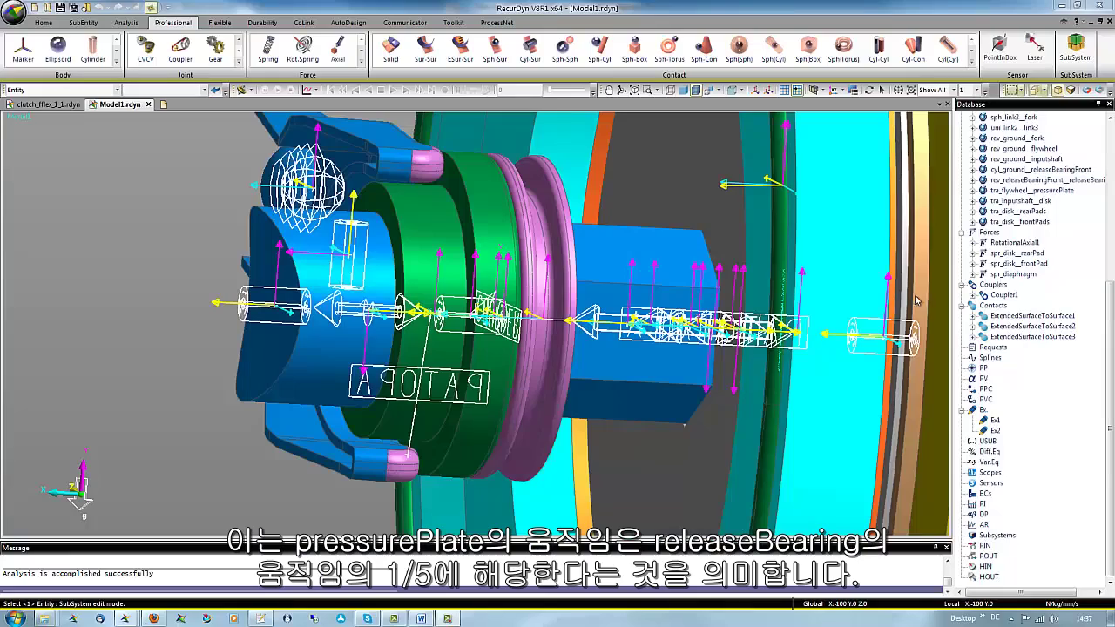
pyautogui.click(733, 91)
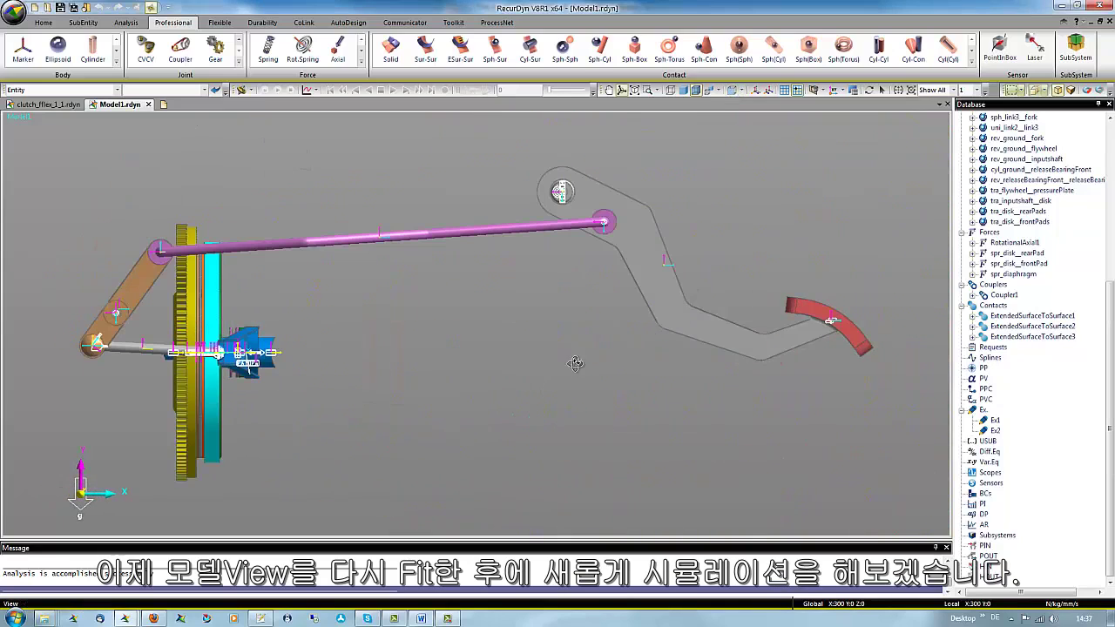
# Step: From an oblique view, run the dynamic/kinematic analysis of the clutch linkage
pyautogui.moveTo(575, 362); pyautogui.dragTo(506, 373, button='middle')
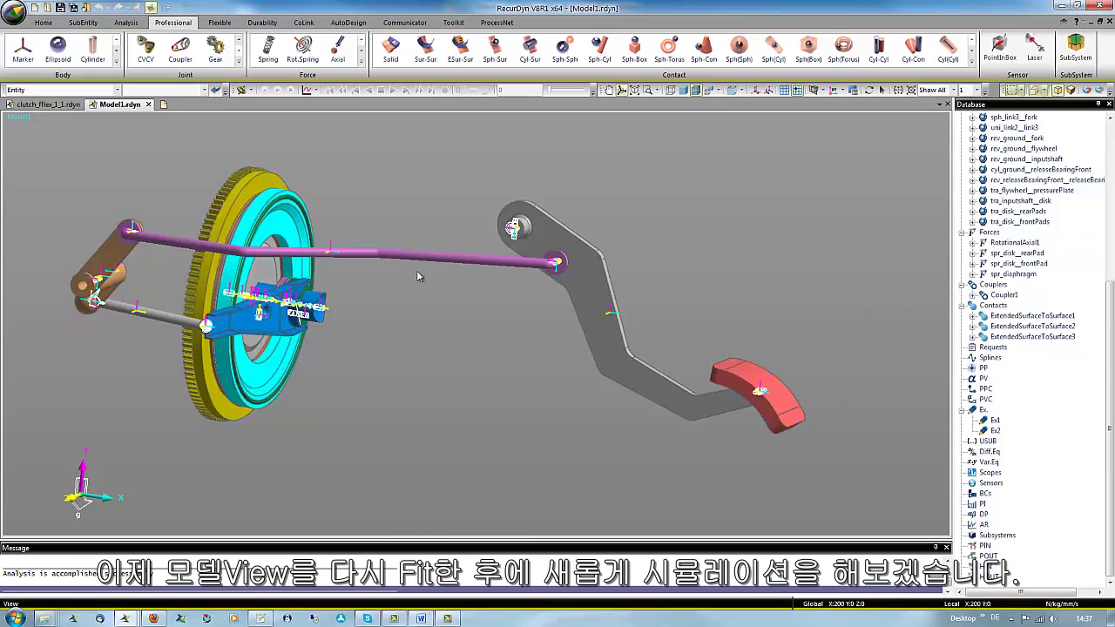
pyautogui.click(240, 92)
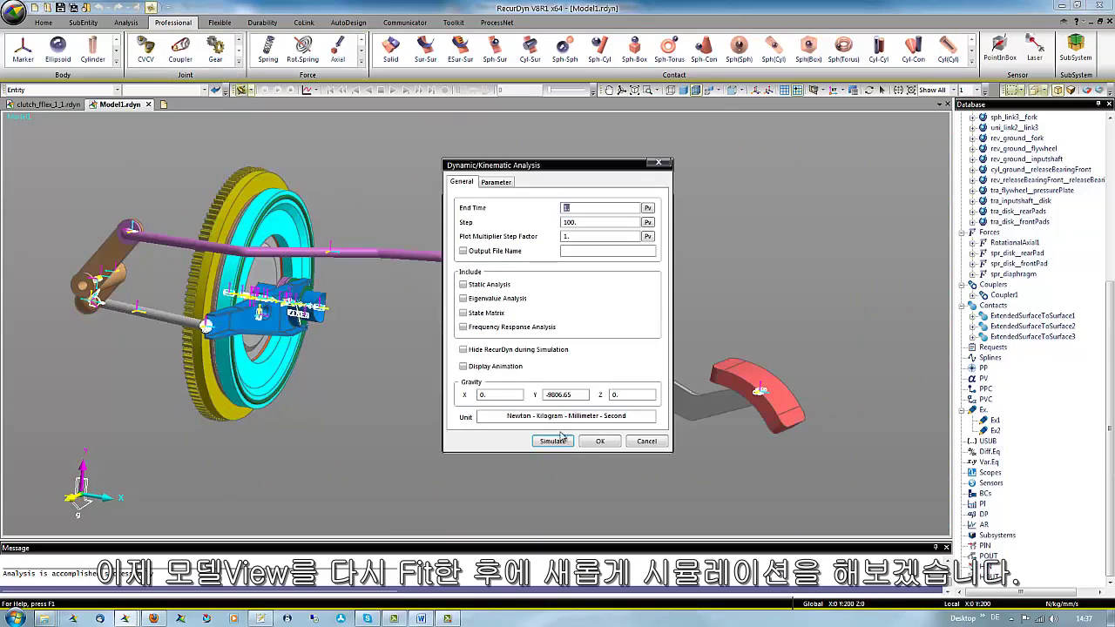
pyautogui.click(555, 441)
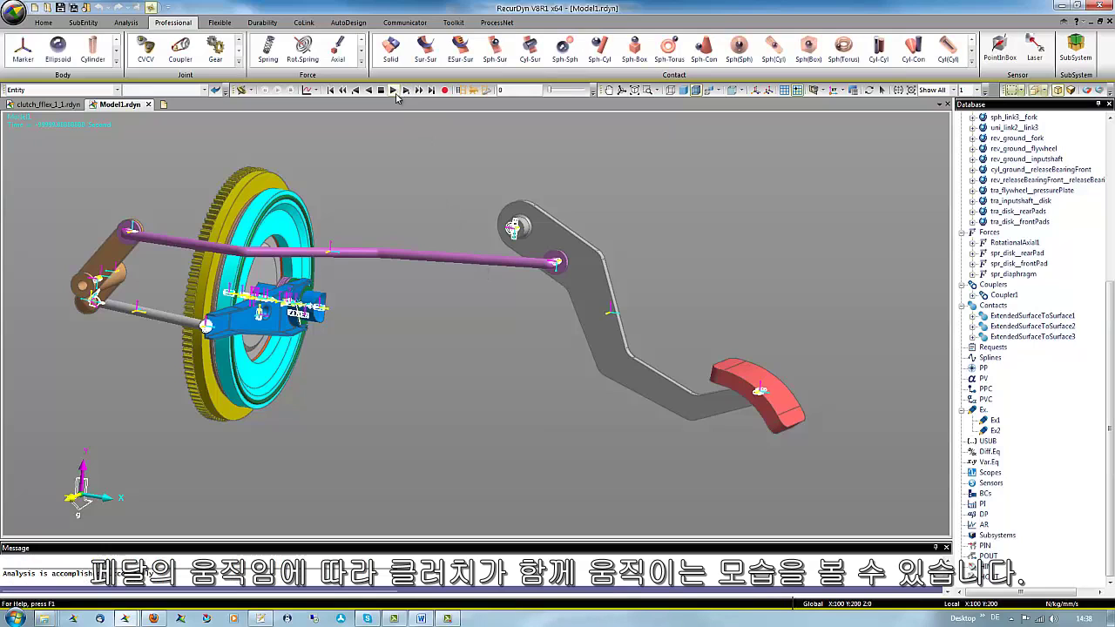
# Step: Play the simulation animation showing the pedal driving the clutch linkage
pyautogui.click(393, 91)
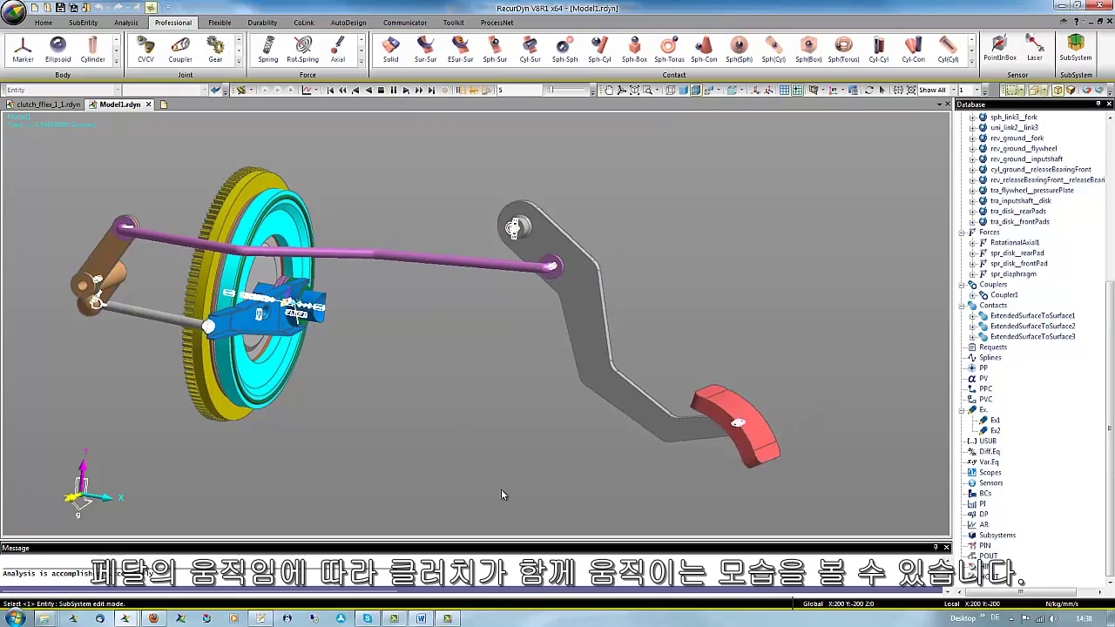